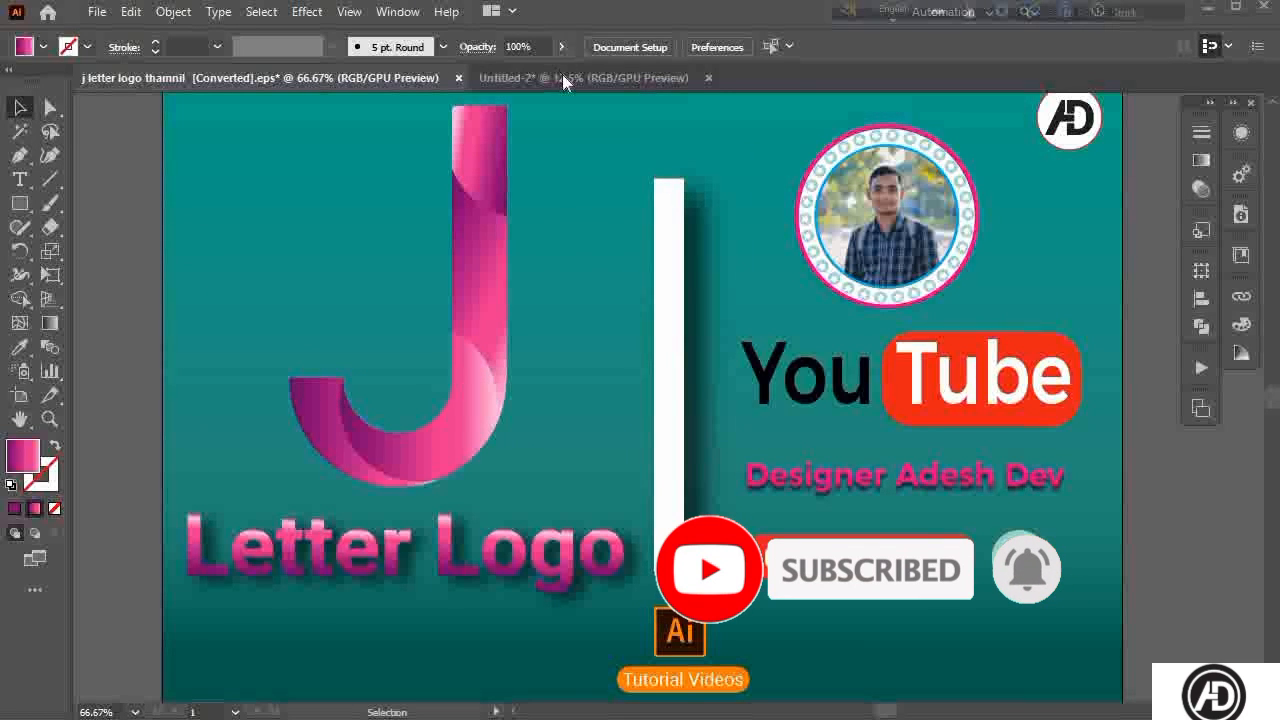
- Switch to the Untitled-2 document and draw a vertical line about 2430 px long near the artboard's left side
{"action": "left_click", "coordinate": [564, 78]}
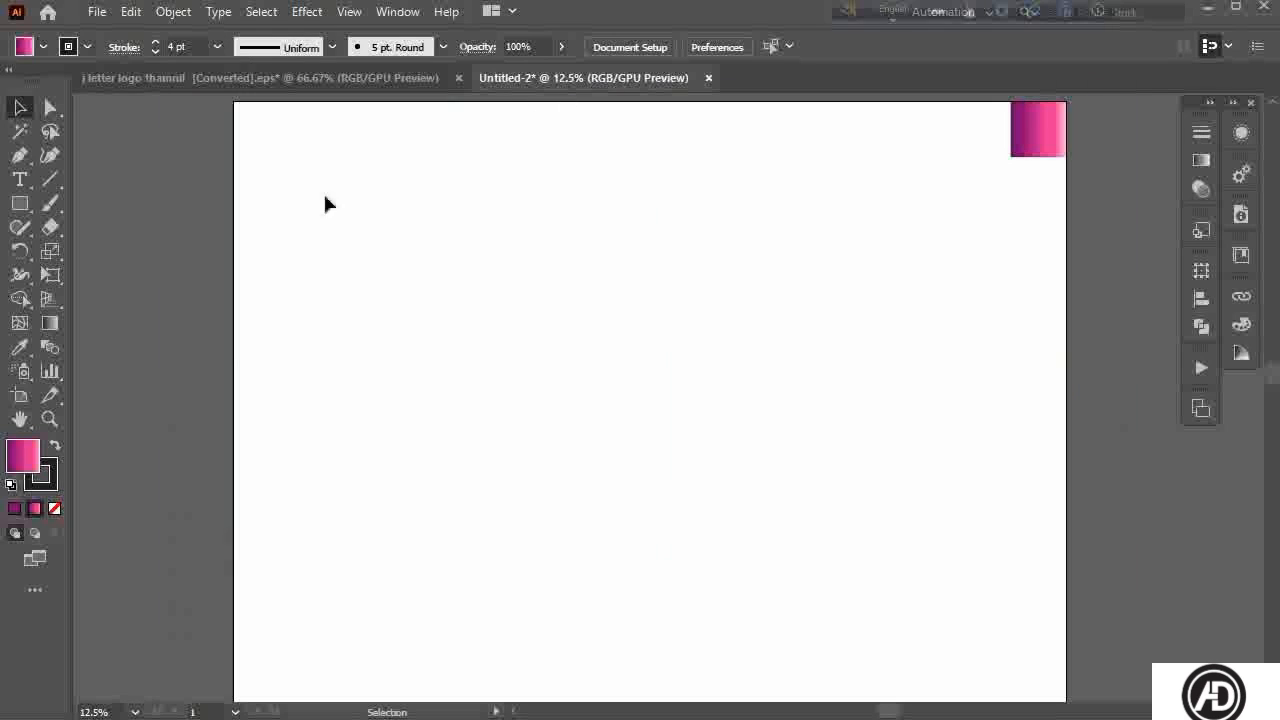
{"action": "left_click", "coordinate": [50, 179]}
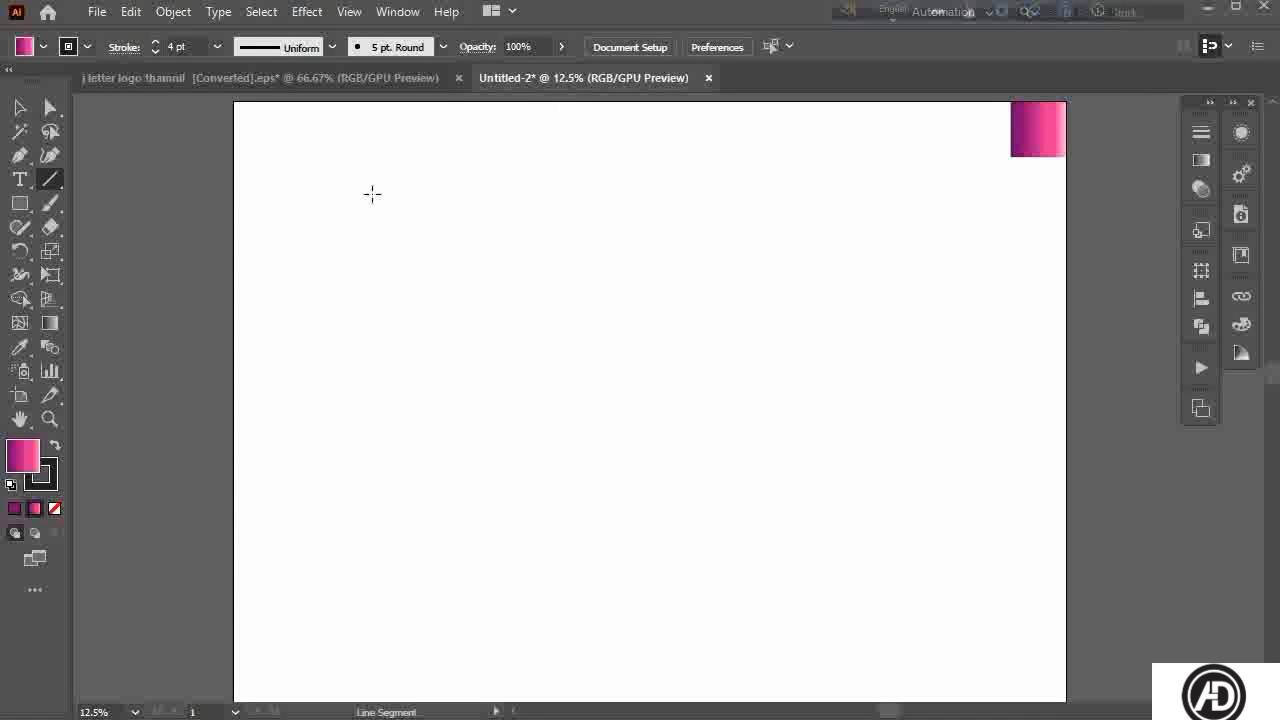
{"action": "left_click_drag", "start_coordinate": [372, 193], "coordinate": [344, 598]}
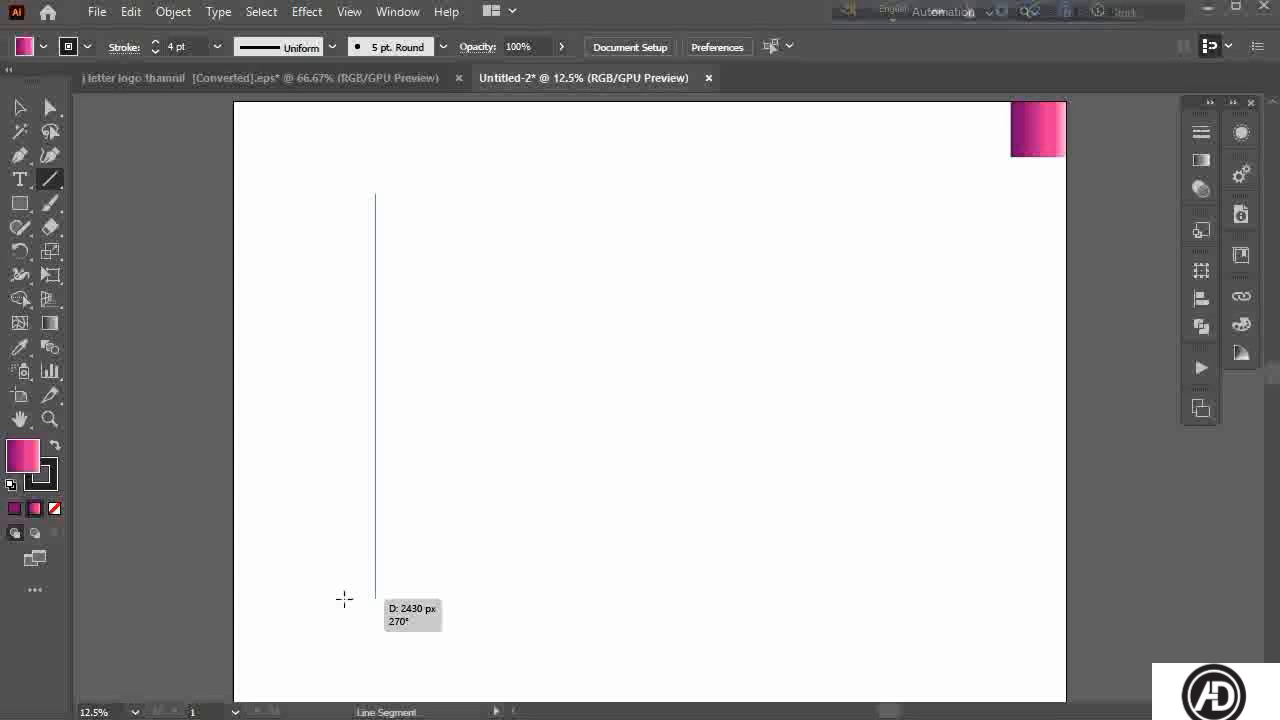
{"action": "left_click_drag", "start_coordinate": [344, 598], "coordinate": [344, 598]}
{"action": "key", "text": "v"}
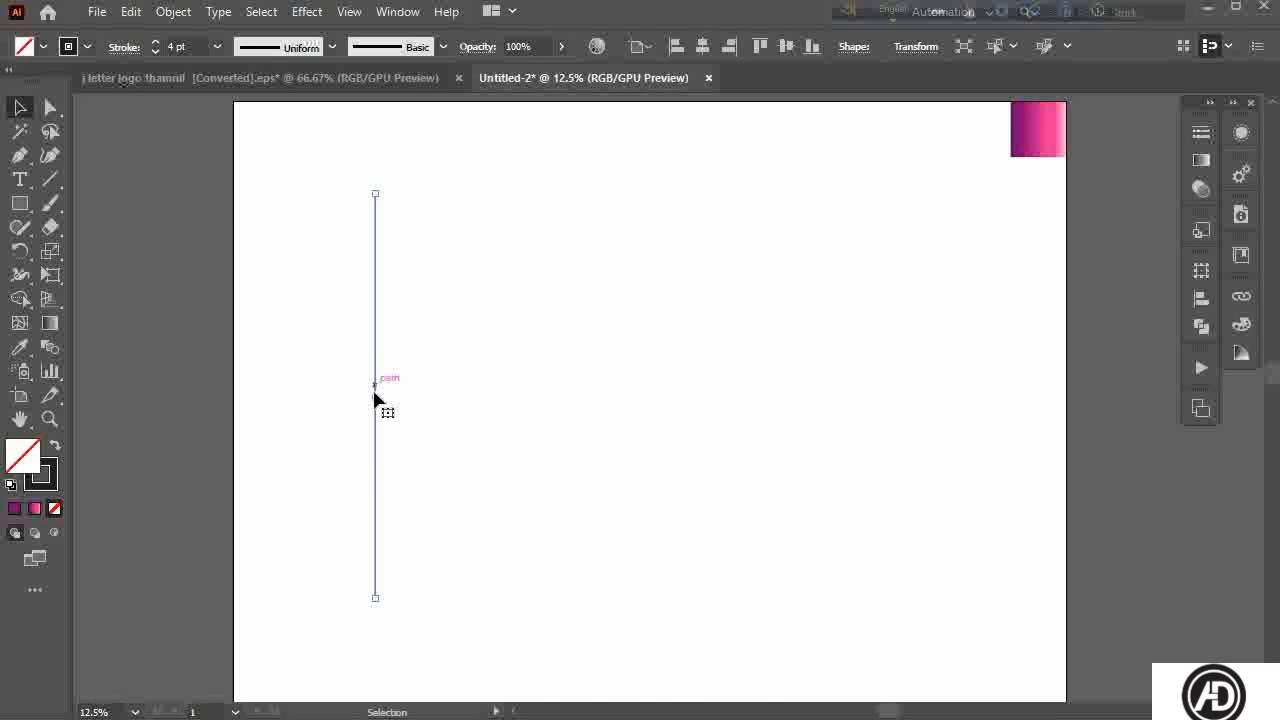
- Repeat the line as eight evenly spaced vertical lines and cross them with eight evenly spaced horizontal copies to form a square grid
{"action": "left_click_drag", "start_coordinate": [374, 400], "coordinate": [421, 410]}
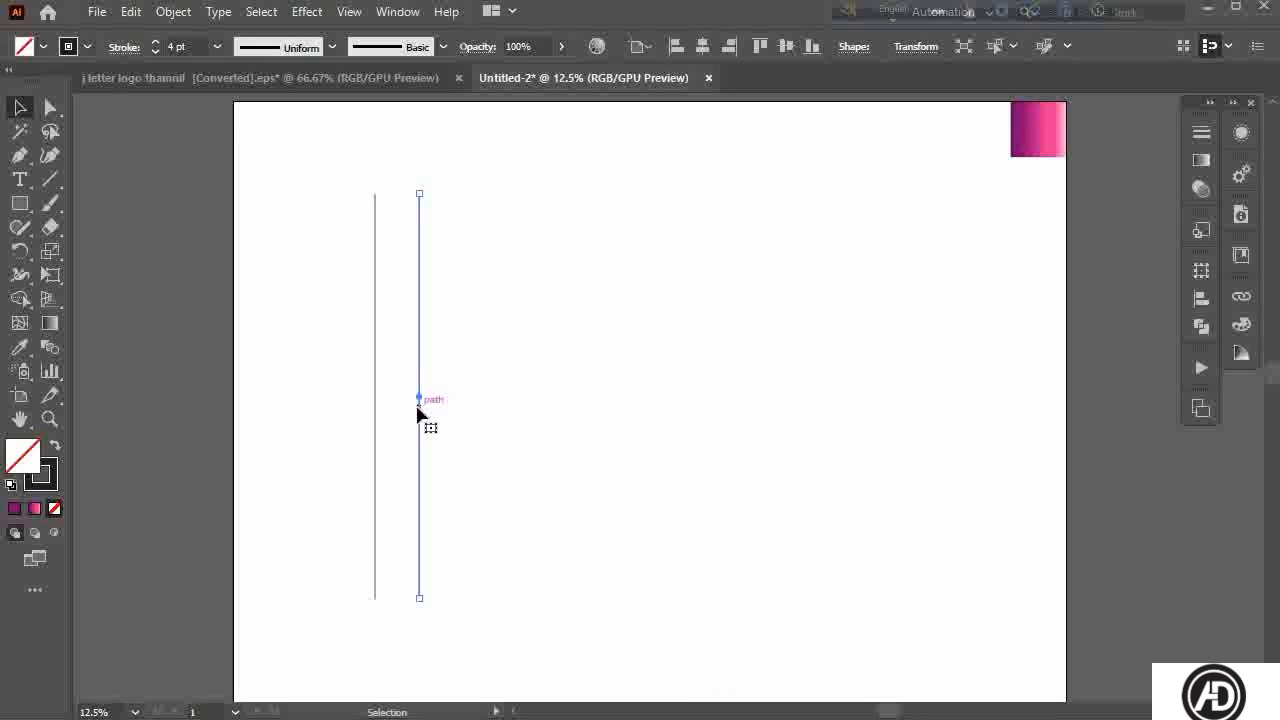
{"action": "key", "text": "ctrl+d"}
{"action": "key", "text": "ctrl+d"}
{"action": "key", "text": "ctrl+d"}
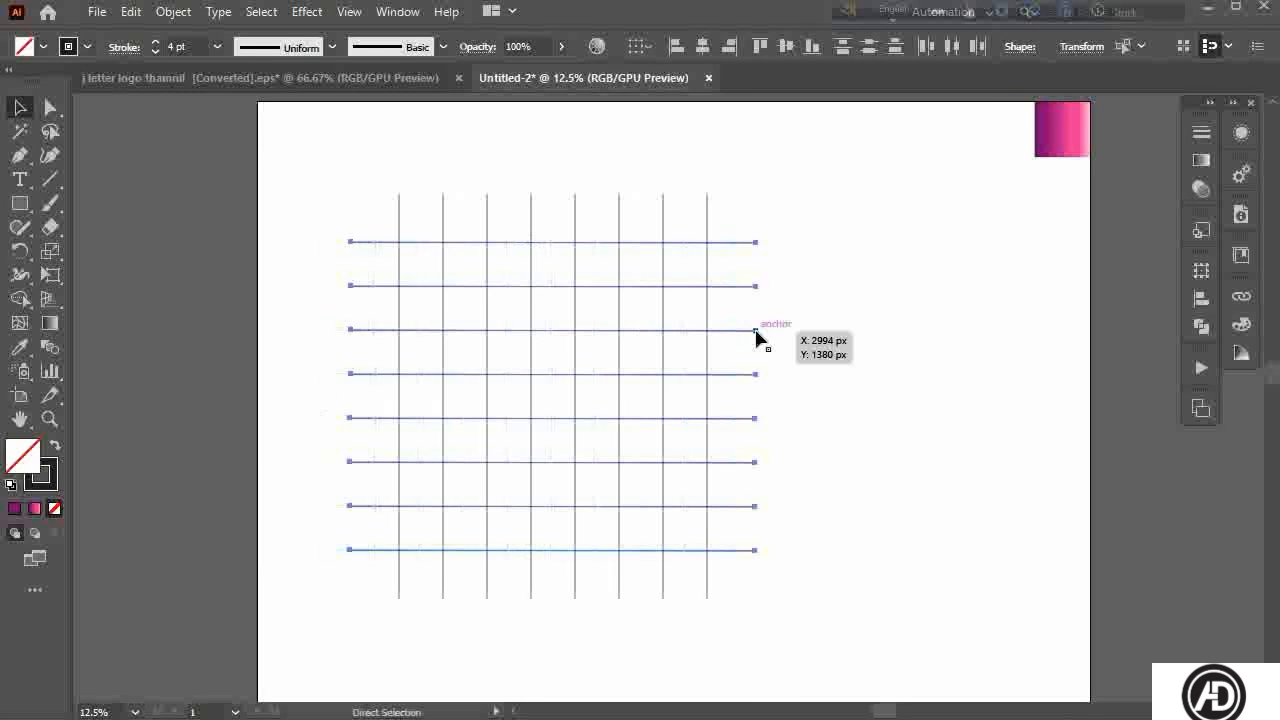
{"action": "left_click_drag", "start_coordinate": [754, 334], "coordinate": [755, 358]}
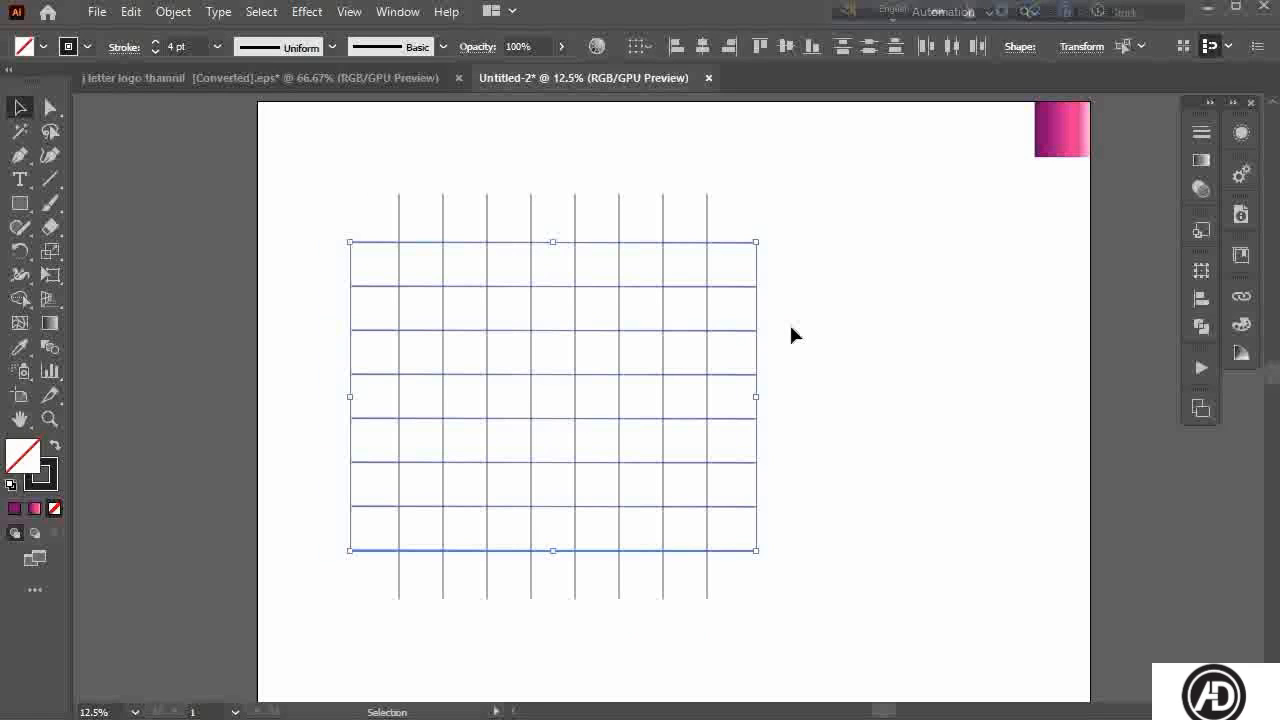
{"action": "left_click", "coordinate": [791, 327]}
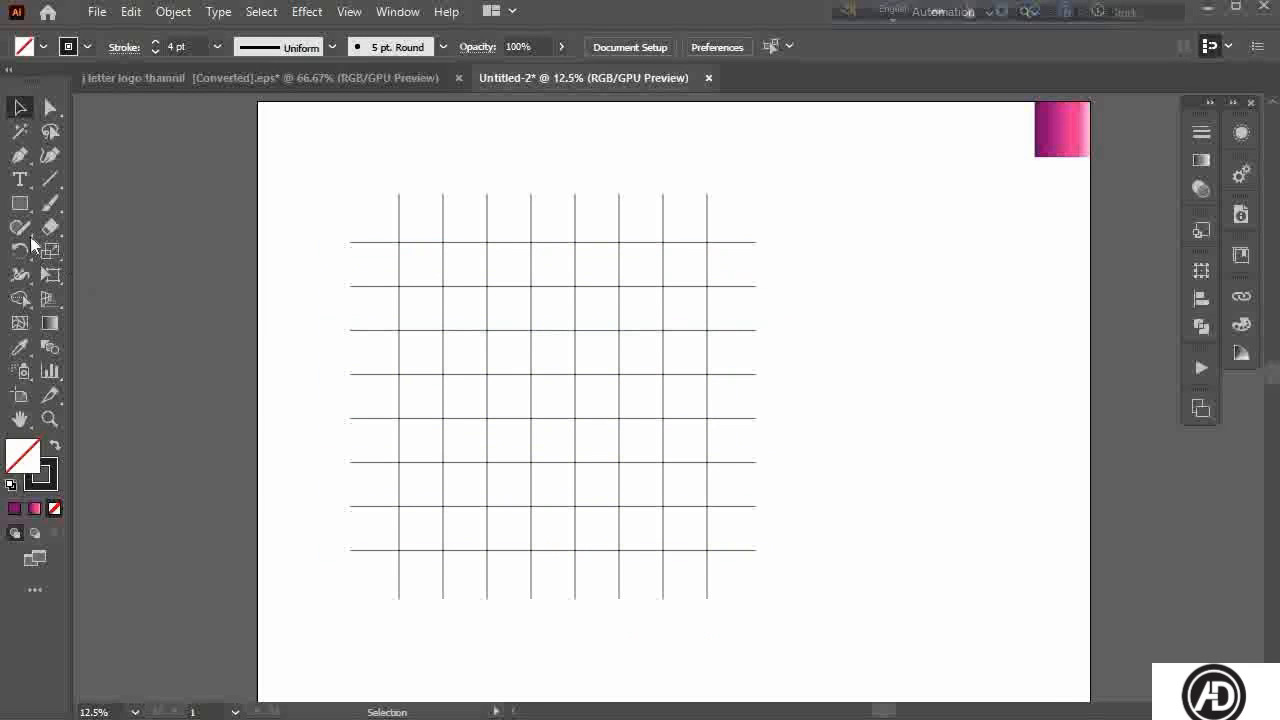
- Draw three concentric circles with the Ellipse tool, centred on the grid intersection of the fourth vertical and sixth horizontal lines
{"action": "left_click", "coordinate": [21, 205]}
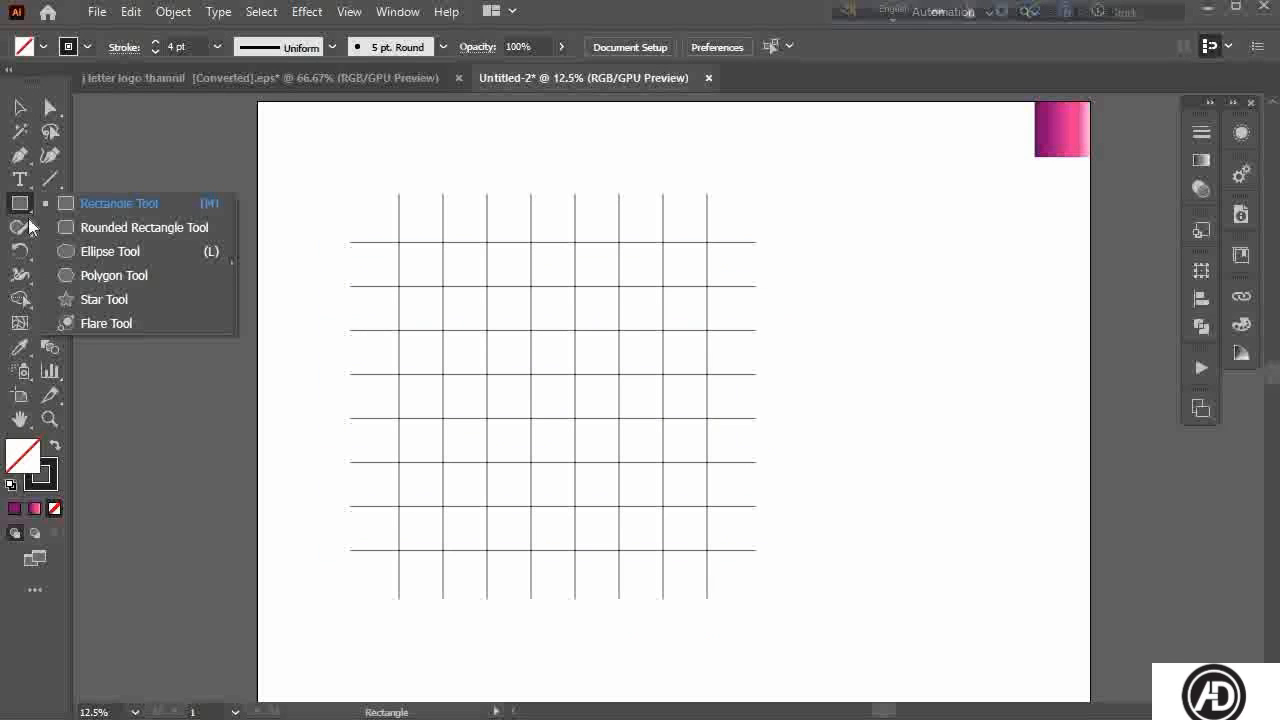
{"action": "key", "text": "l"}
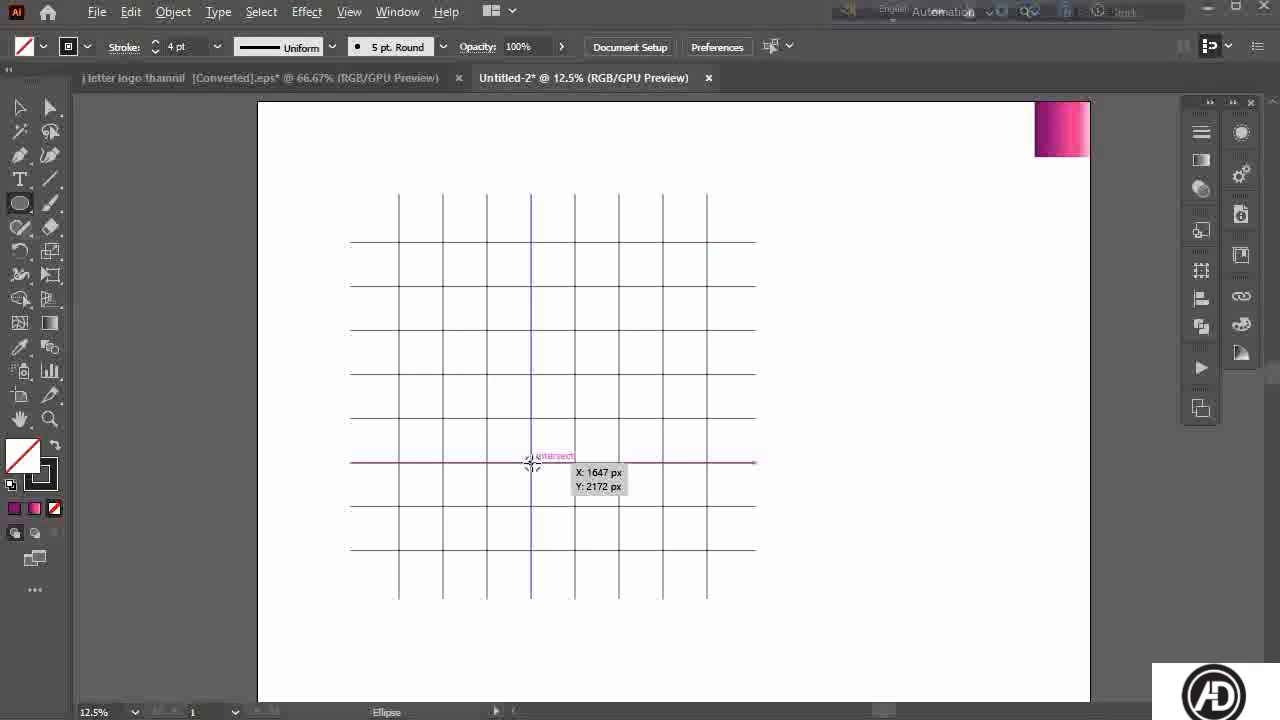
{"action": "left_click_drag", "start_coordinate": [531, 462], "coordinate": [558, 499]}
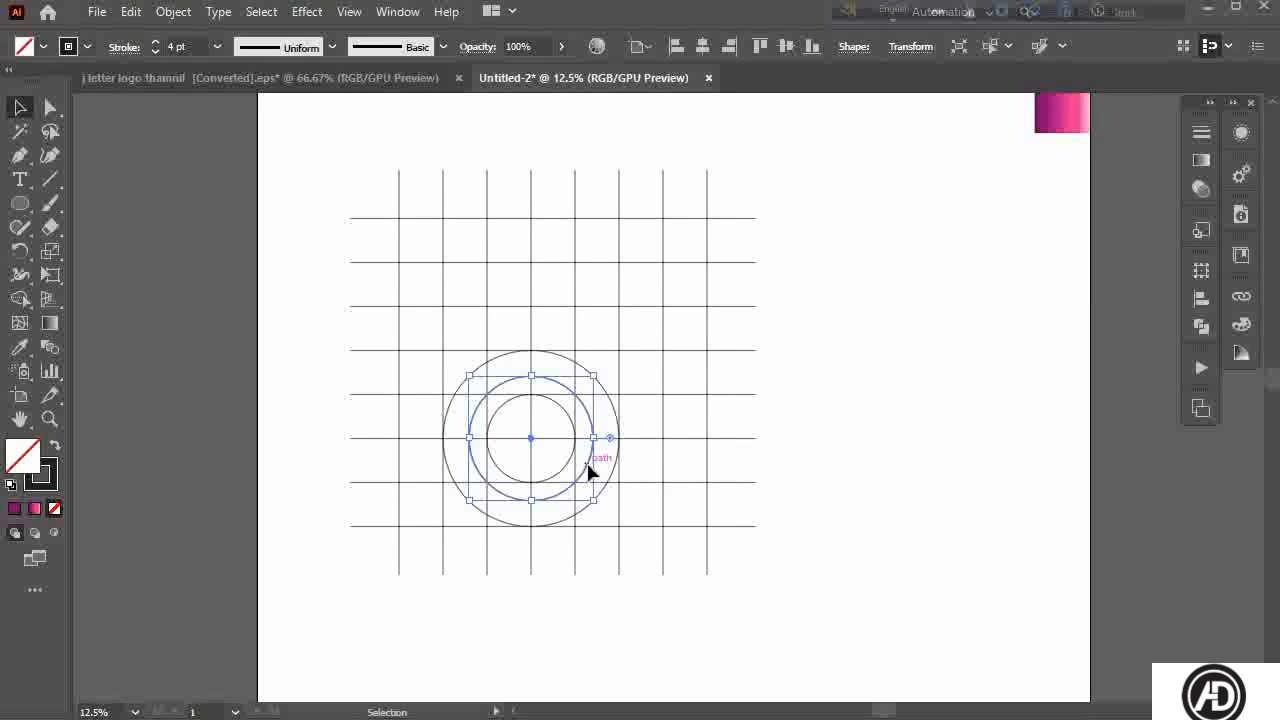
- Enlarge the middle circle and shift it right so its left edge meets the inner circle's left edge
{"action": "left_click_drag", "start_coordinate": [589, 470], "coordinate": [604, 476]}
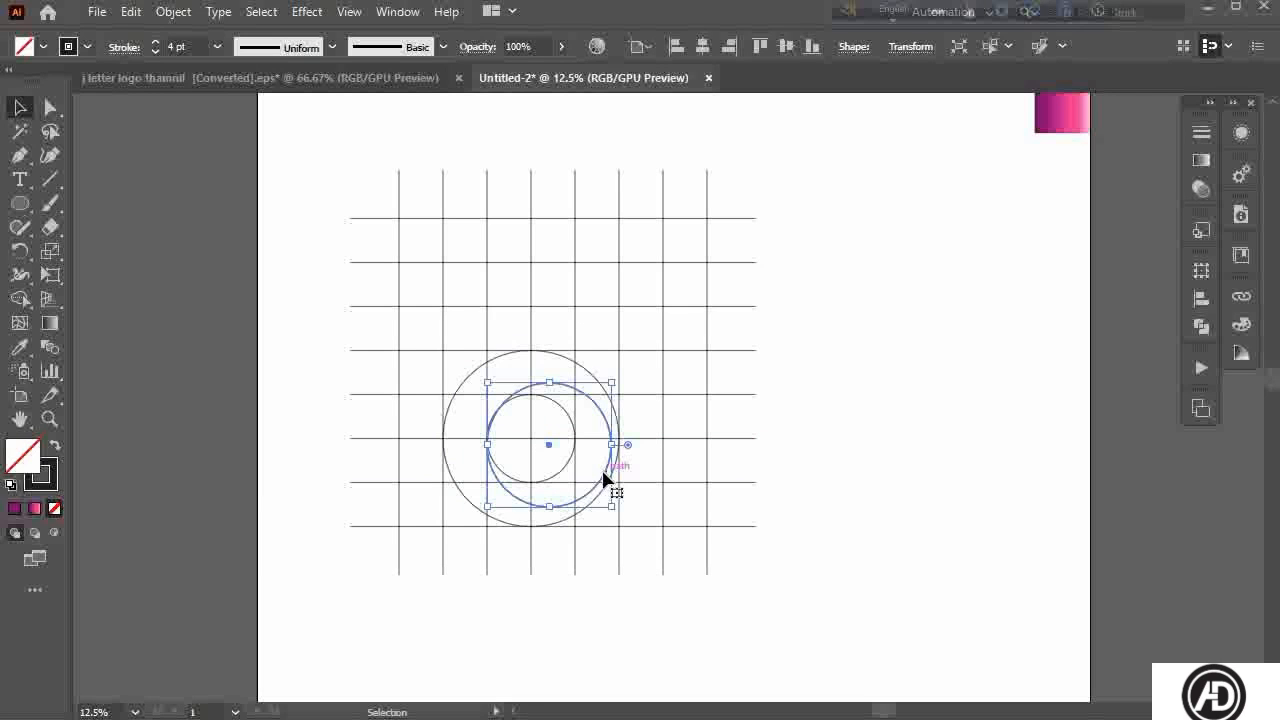
{"action": "left_click_drag", "start_coordinate": [612, 506], "coordinate": [620, 513]}
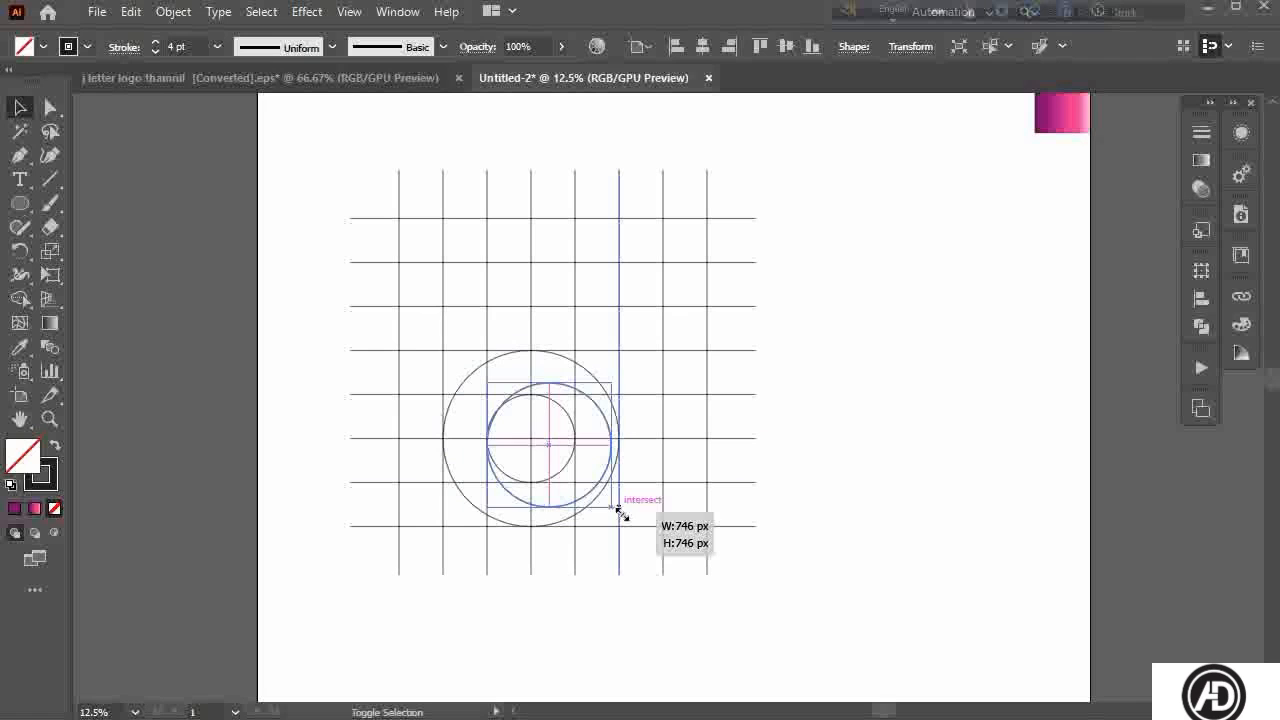
{"action": "left_click_drag", "start_coordinate": [618, 511], "coordinate": [618, 511]}
{"action": "left_click_drag", "start_coordinate": [592, 393], "coordinate": [596, 390]}
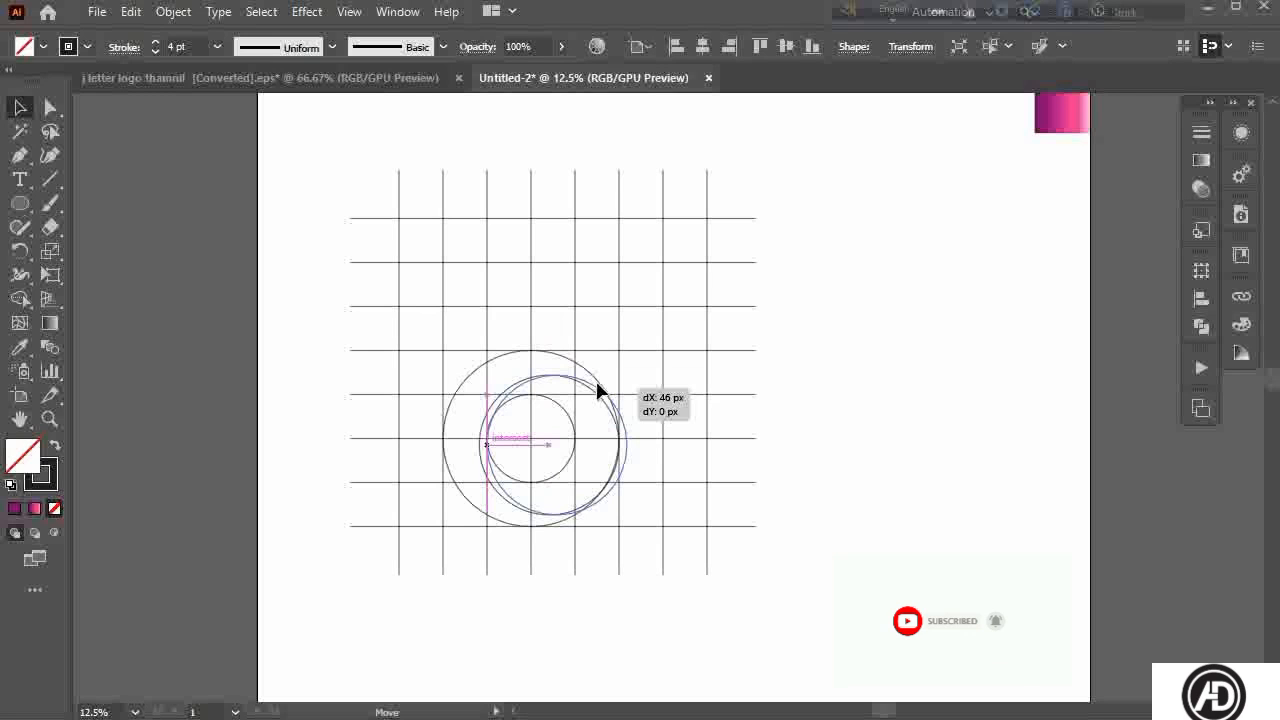
{"action": "left_click_drag", "start_coordinate": [597, 390], "coordinate": [598, 378]}
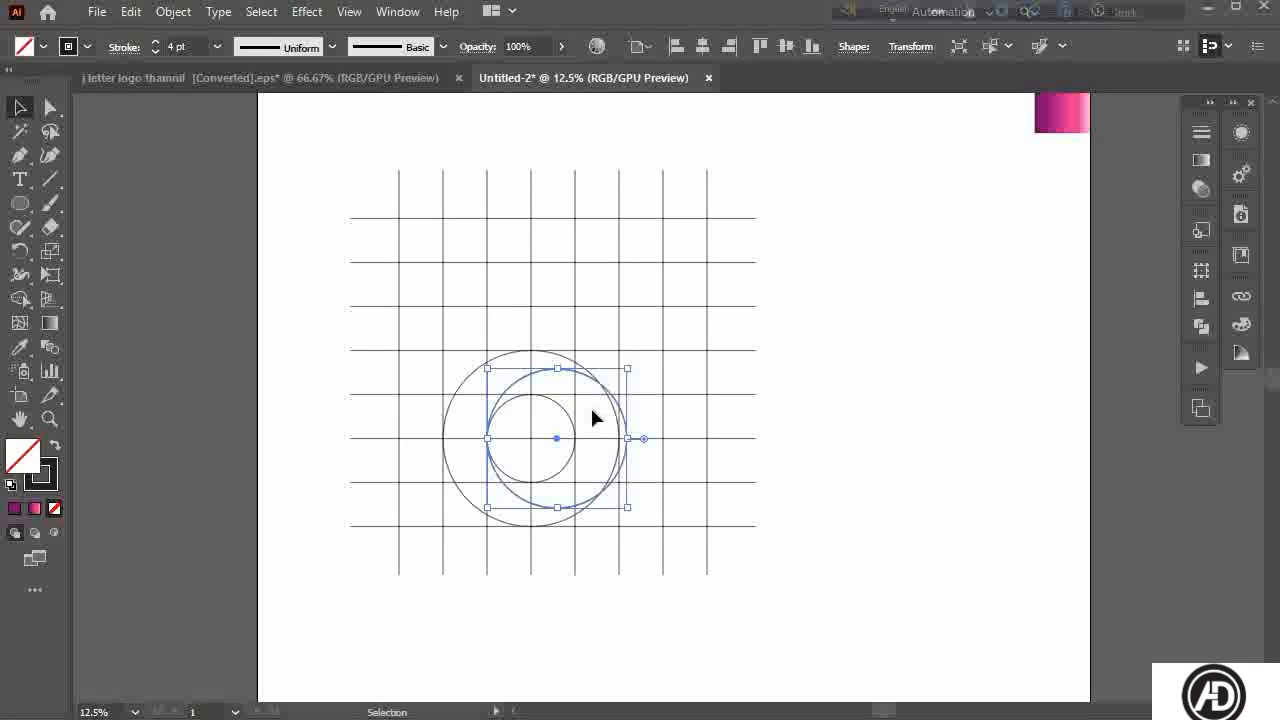
- Nudge the offset circle slightly up and left to fine-tune where it touches the inner circle's left edge
{"action": "key", "text": "Up"}
{"action": "key", "text": "Up"}
{"action": "key", "text": "Up"}
{"action": "key", "text": "Up"}
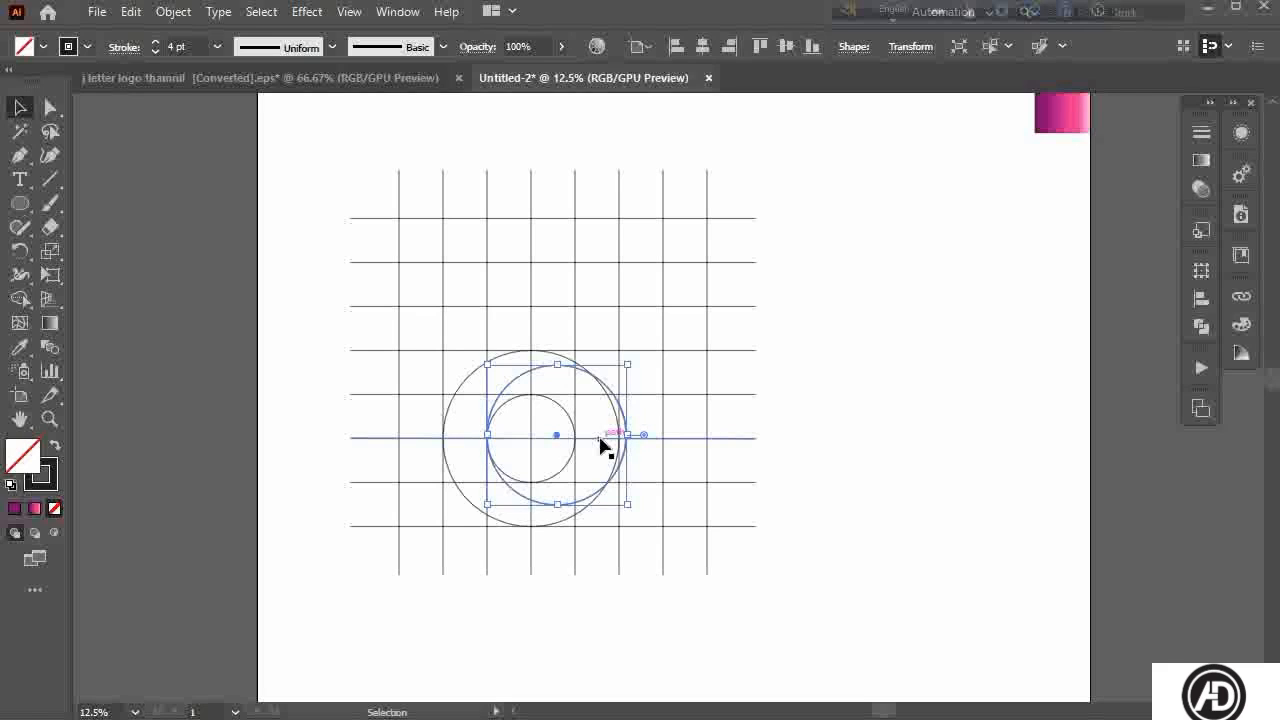
{"action": "key", "text": "Left"}
{"action": "key", "text": "Left"}
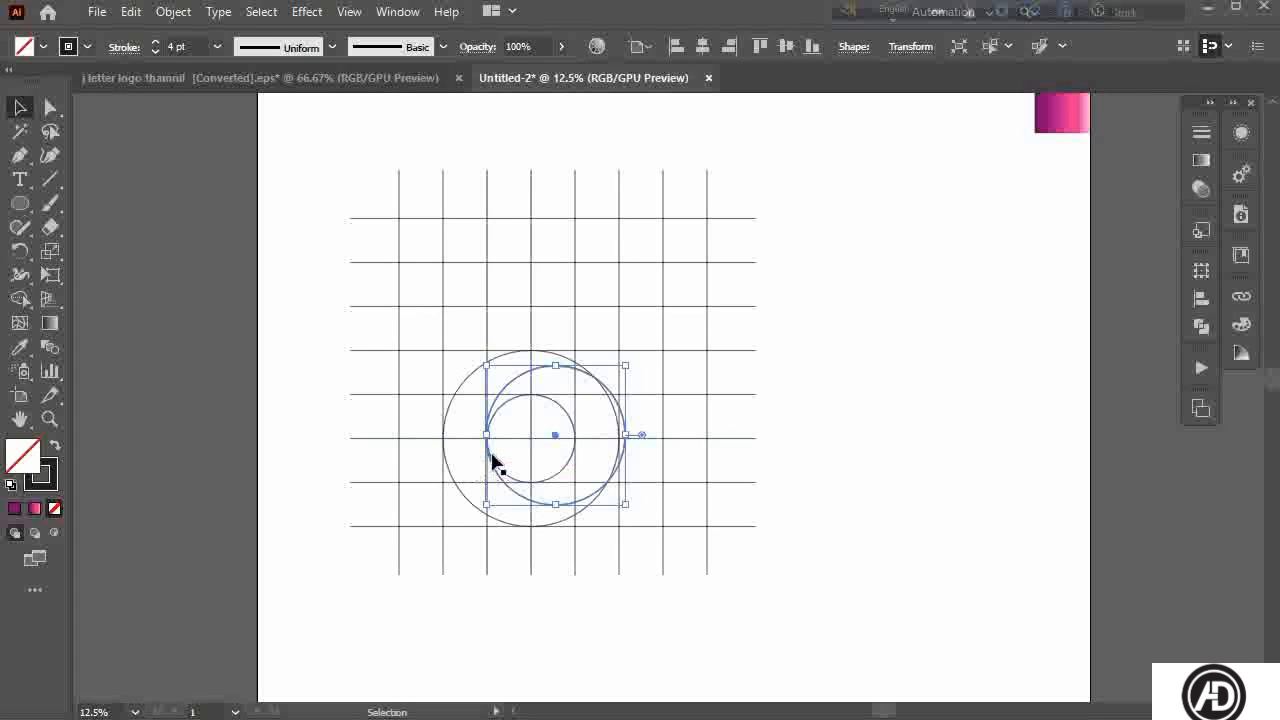
{"action": "scroll", "coordinate": [493, 460], "scroll_direction": "up", "scroll_amount": 3}
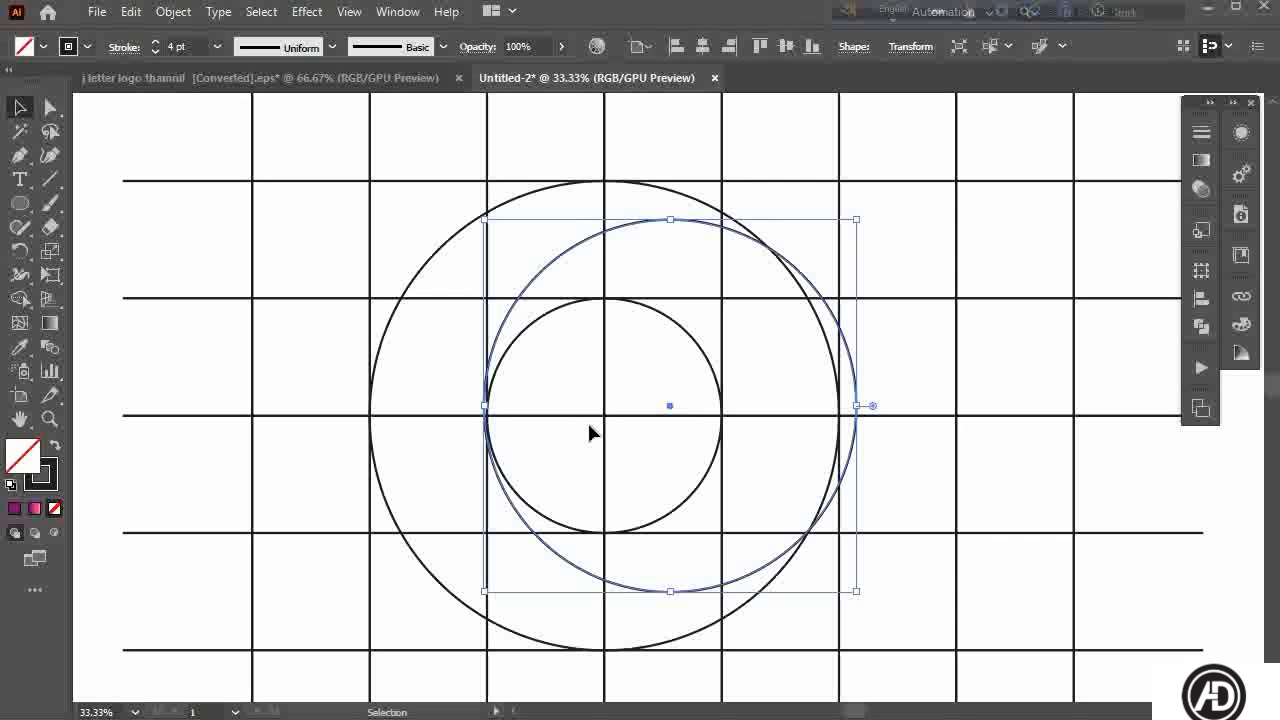
{"action": "scroll", "coordinate": [586, 430], "scroll_direction": "down", "scroll_amount": 4}
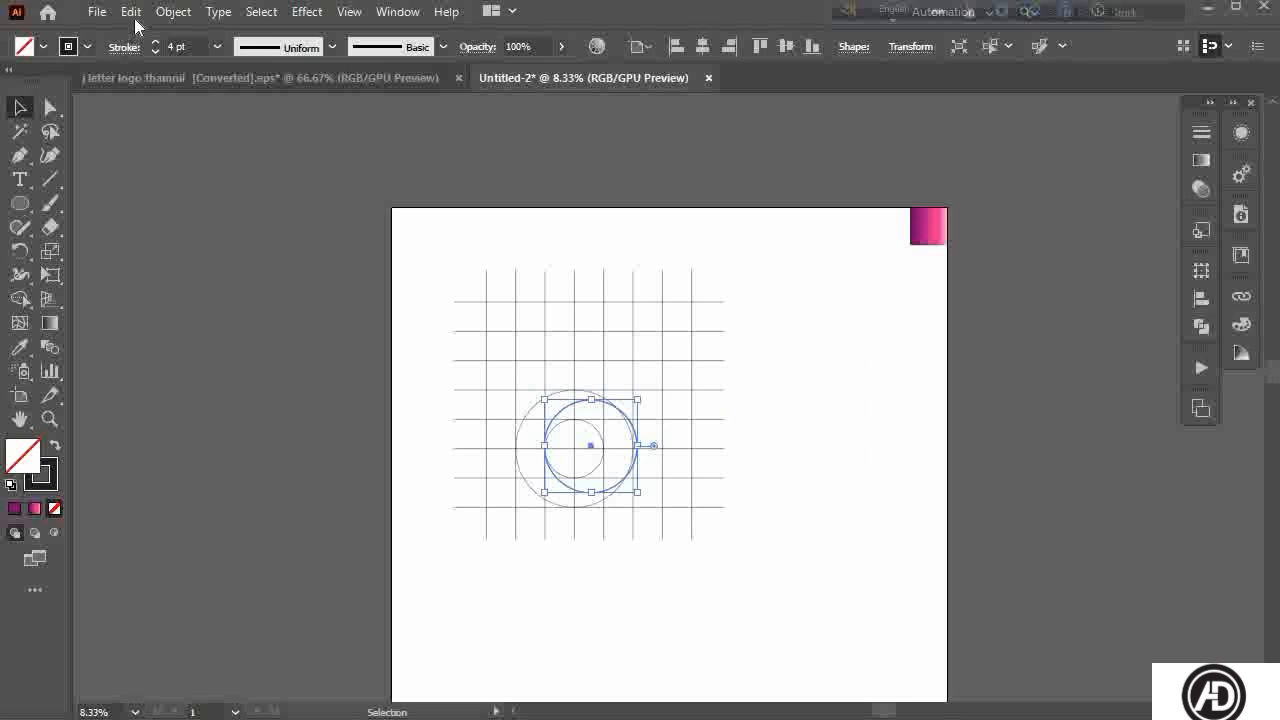
- Paste a copy of the offset circle in front and move it to the grid's upper-right corner, against the last vertical line
{"action": "left_click", "coordinate": [131, 12]}
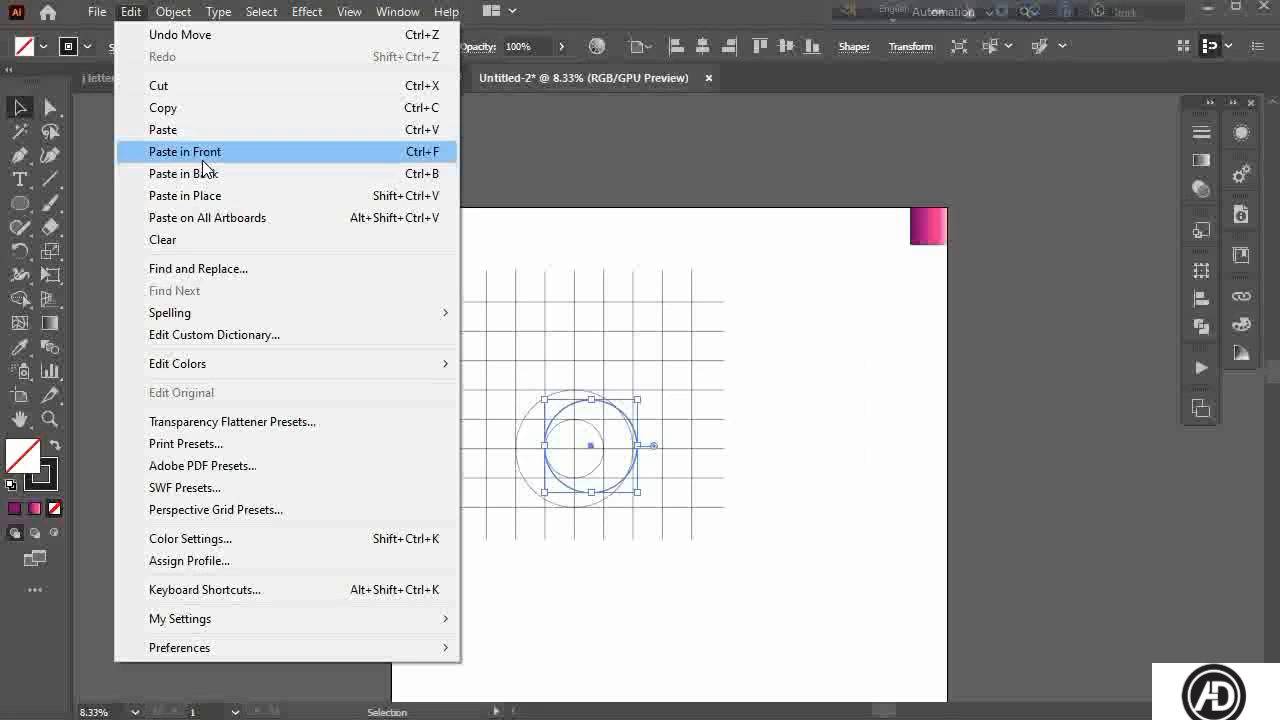
{"action": "left_click", "coordinate": [203, 155]}
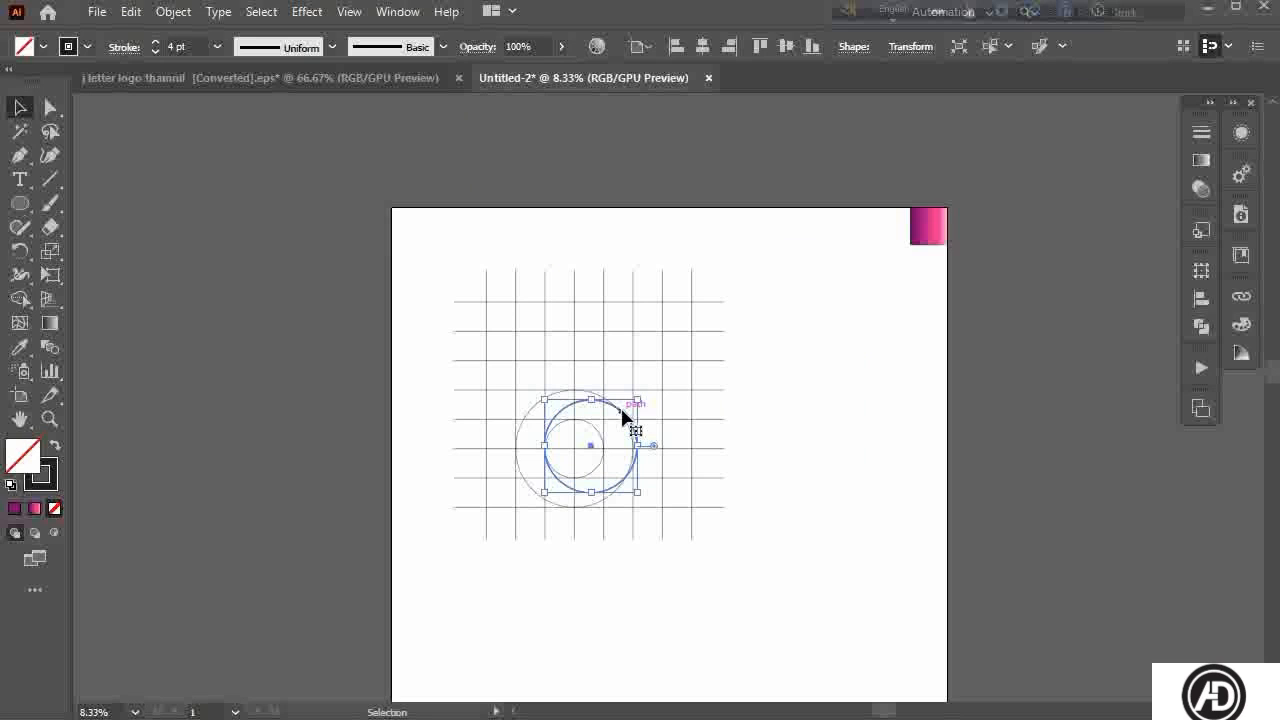
{"action": "left_click_drag", "start_coordinate": [622, 412], "coordinate": [676, 288]}
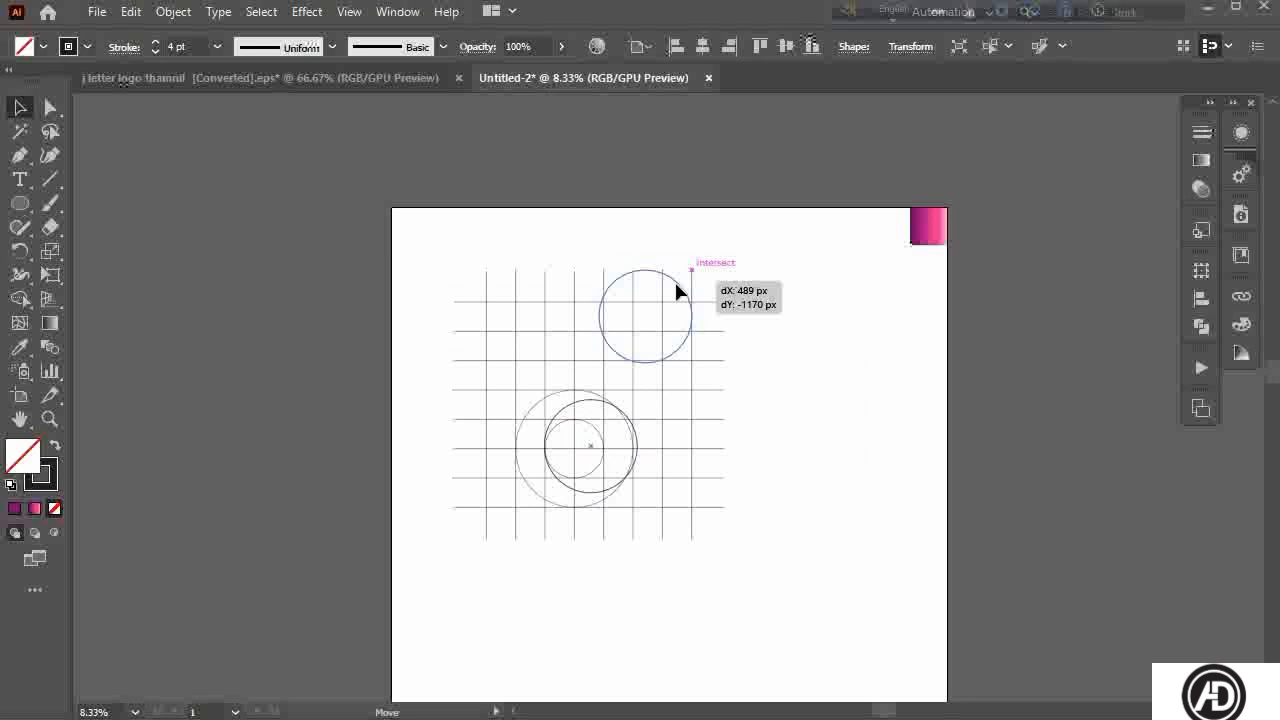
{"action": "scroll", "coordinate": [447, 272], "scroll_direction": "down", "scroll_amount": 2}
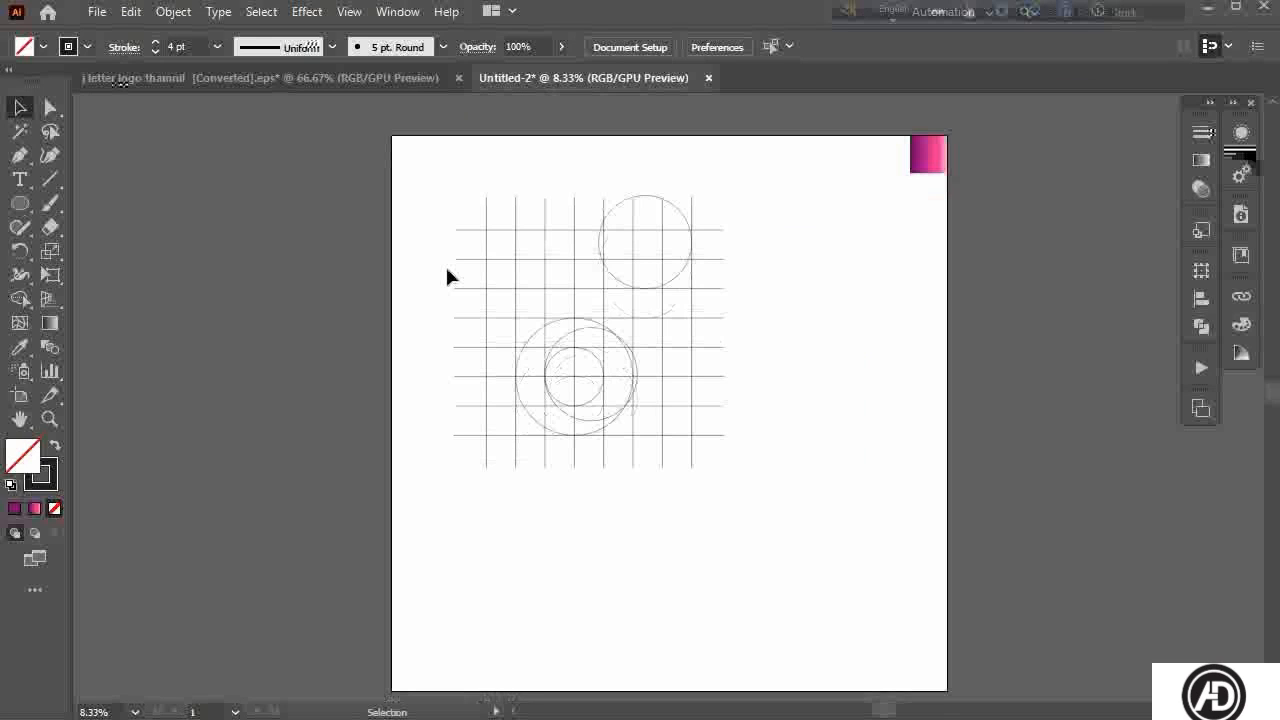
- Select the grid and circles, set a very dark brown fill, and merge regions into the letter J's segments with Shape Builder
{"action": "key", "text": "ctrl+equal"}
{"action": "left_click_drag", "start_coordinate": [271, 157], "coordinate": [800, 634]}
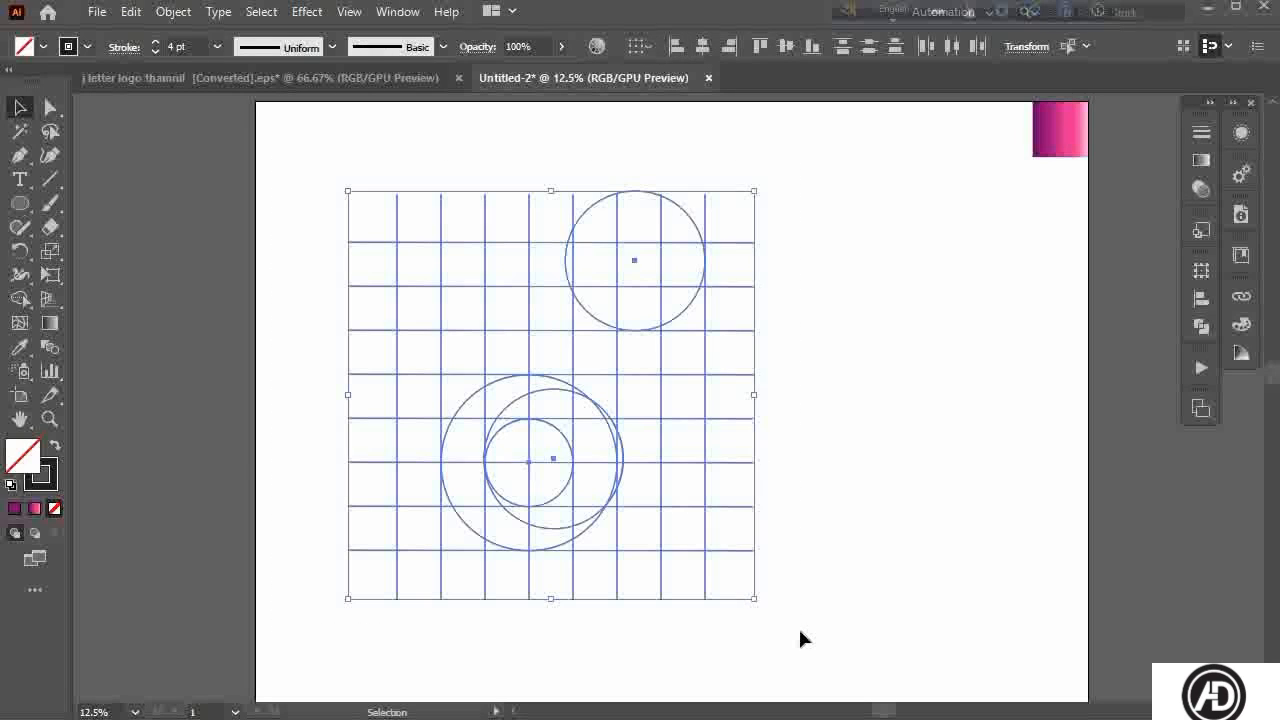
{"action": "left_click", "coordinate": [20, 300]}
{"action": "double_click", "coordinate": [26, 461]}
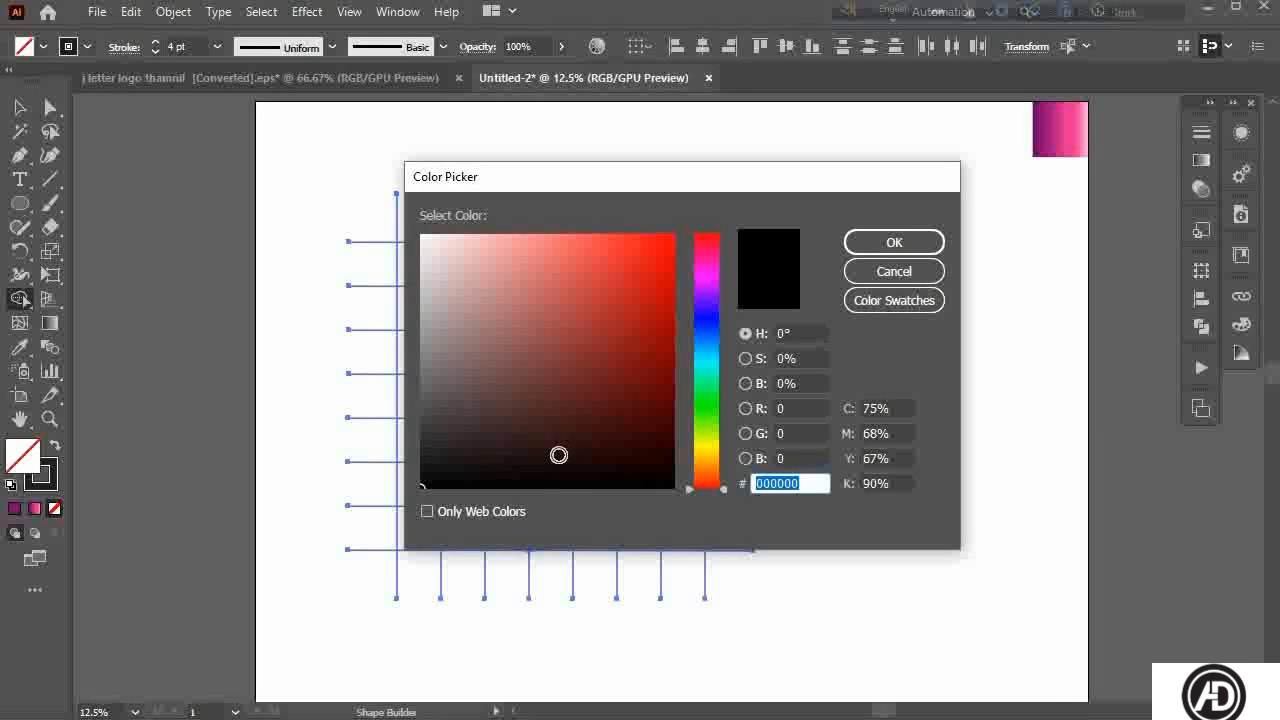
{"action": "left_click", "coordinate": [557, 456]}
{"action": "left_click", "coordinate": [892, 244]}
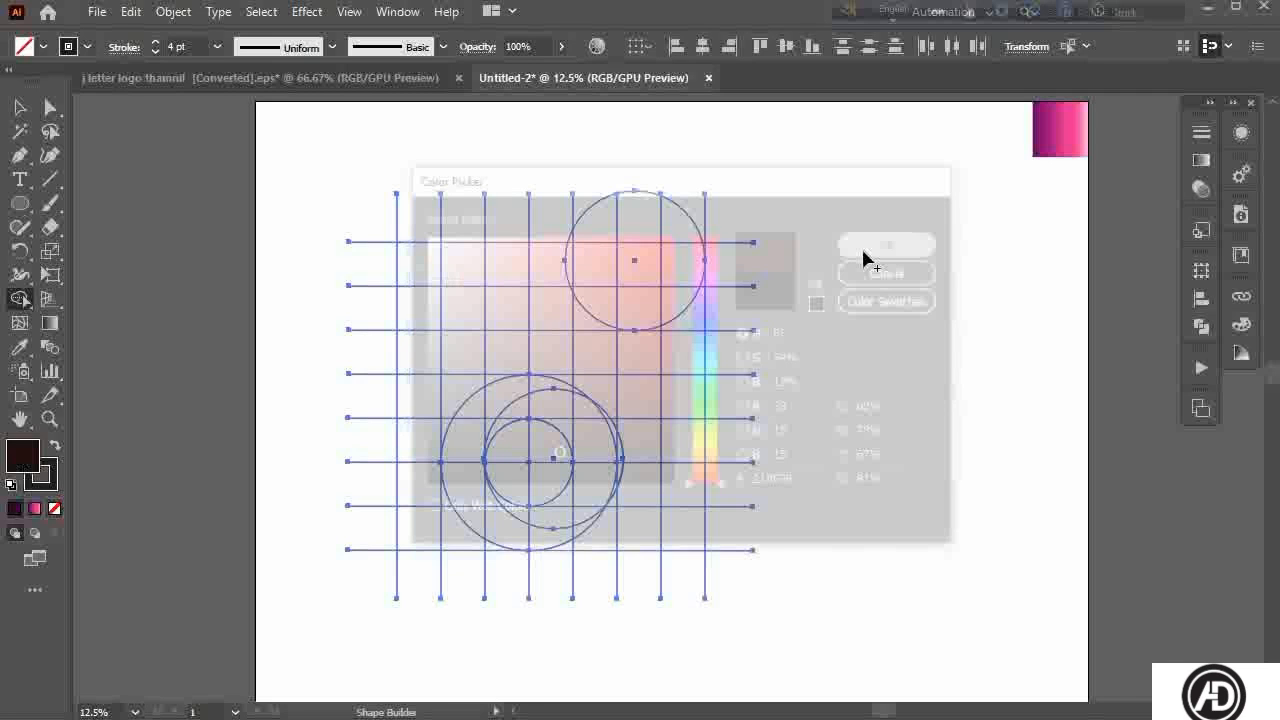
{"action": "left_click", "coordinate": [605, 302]}
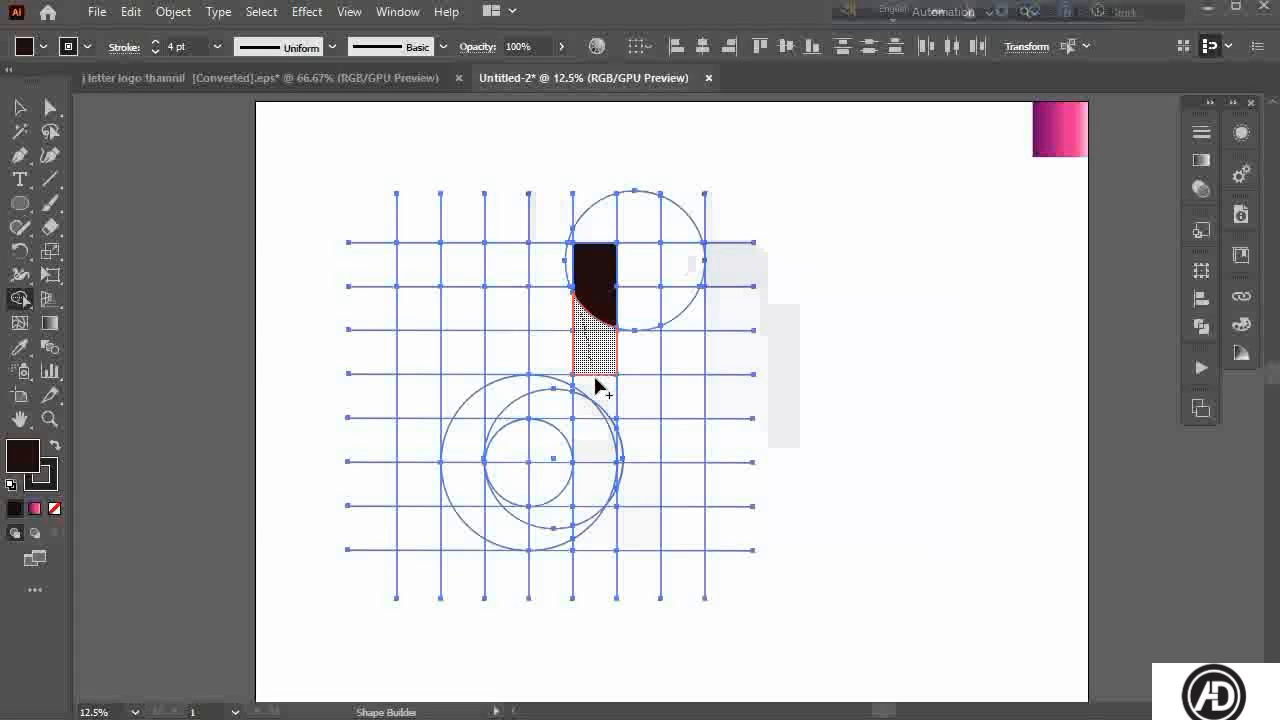
{"action": "scroll", "coordinate": [594, 420], "scroll_direction": "up", "scroll_amount": 3, "text": "alt"}
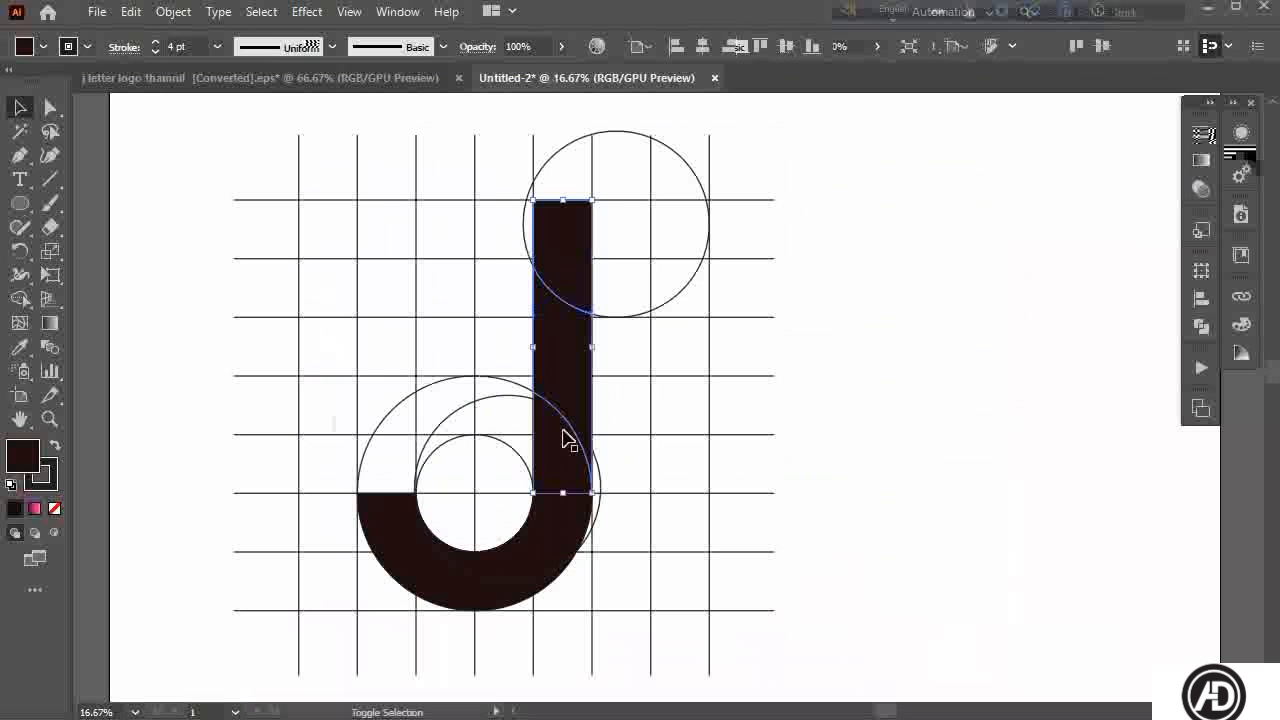
- Select all the dark J segments together and move them out to the right of the grid
{"action": "left_click", "coordinate": [380, 518], "text": "shift"}
{"action": "key", "text": "ctrl+g"}
{"action": "left_click_drag", "start_coordinate": [395, 521], "coordinate": [845, 526]}
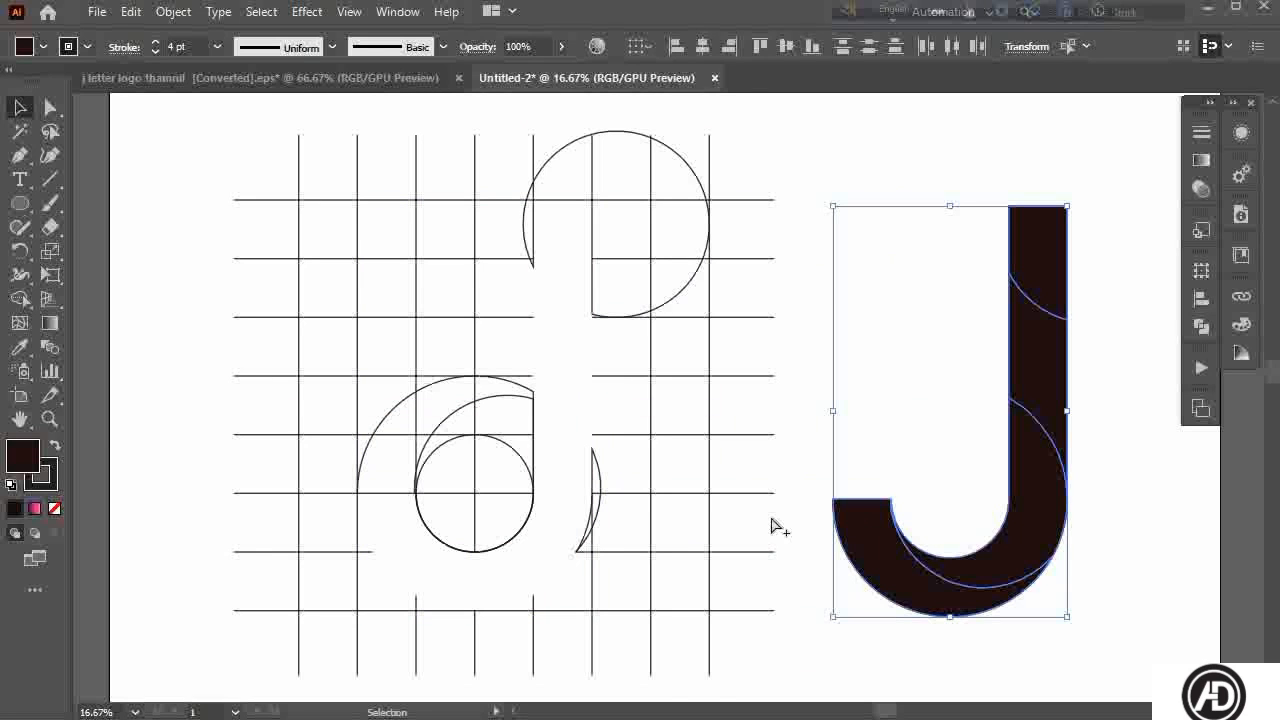
{"action": "left_click", "coordinate": [776, 527]}
- Delete the leftover grid lines and circle fragments, keeping only the J and the gradient swatch square
{"action": "scroll", "coordinate": [776, 527], "scroll_direction": "down", "scroll_amount": 1}
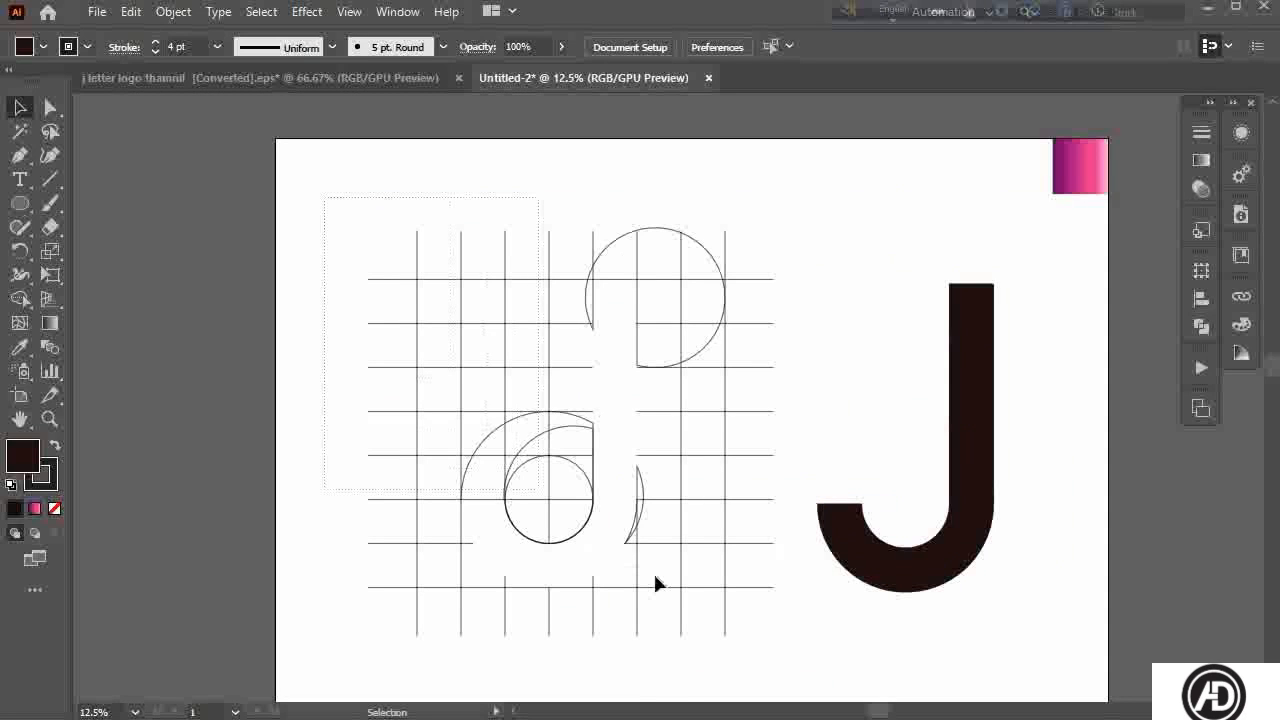
{"action": "left_click_drag", "start_coordinate": [655, 577], "coordinate": [814, 631]}
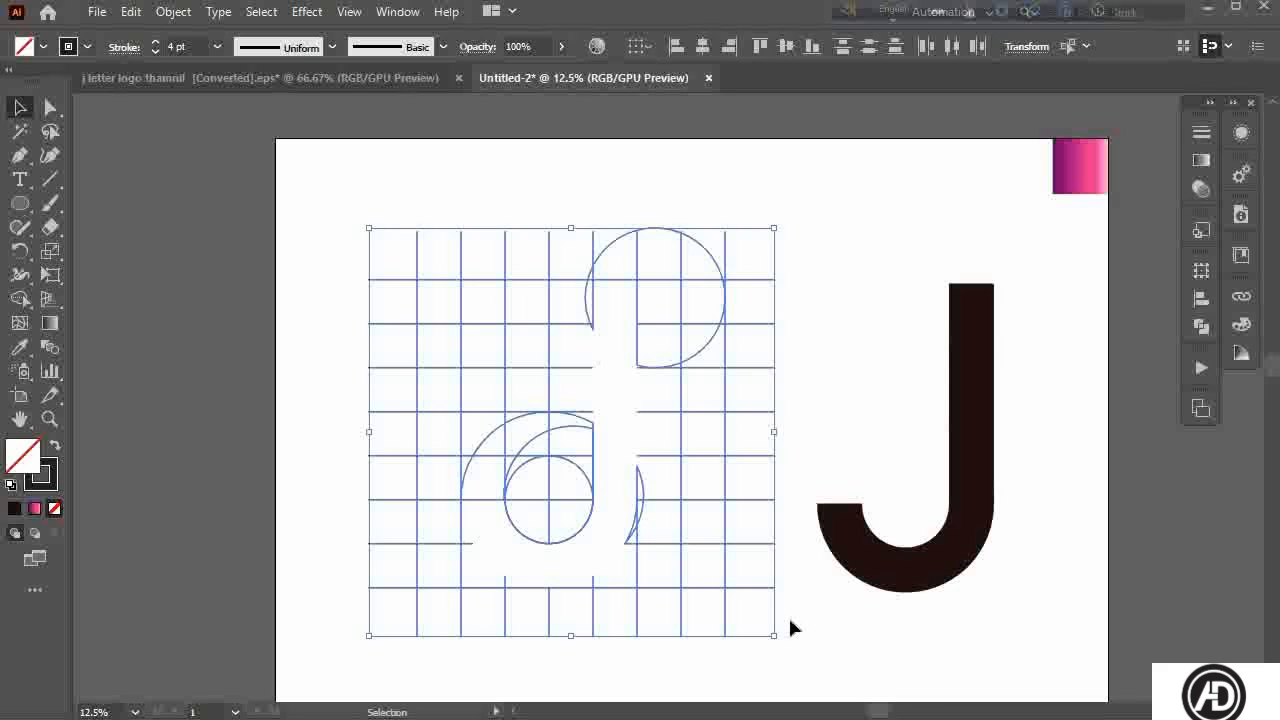
{"action": "key", "text": "Delete"}
- Apply the corner square's purple-to-pink gradient and no stroke to all the J segments with the Eyedropper
{"action": "scroll", "coordinate": [728, 539], "scroll_direction": "right", "scroll_amount": 2}
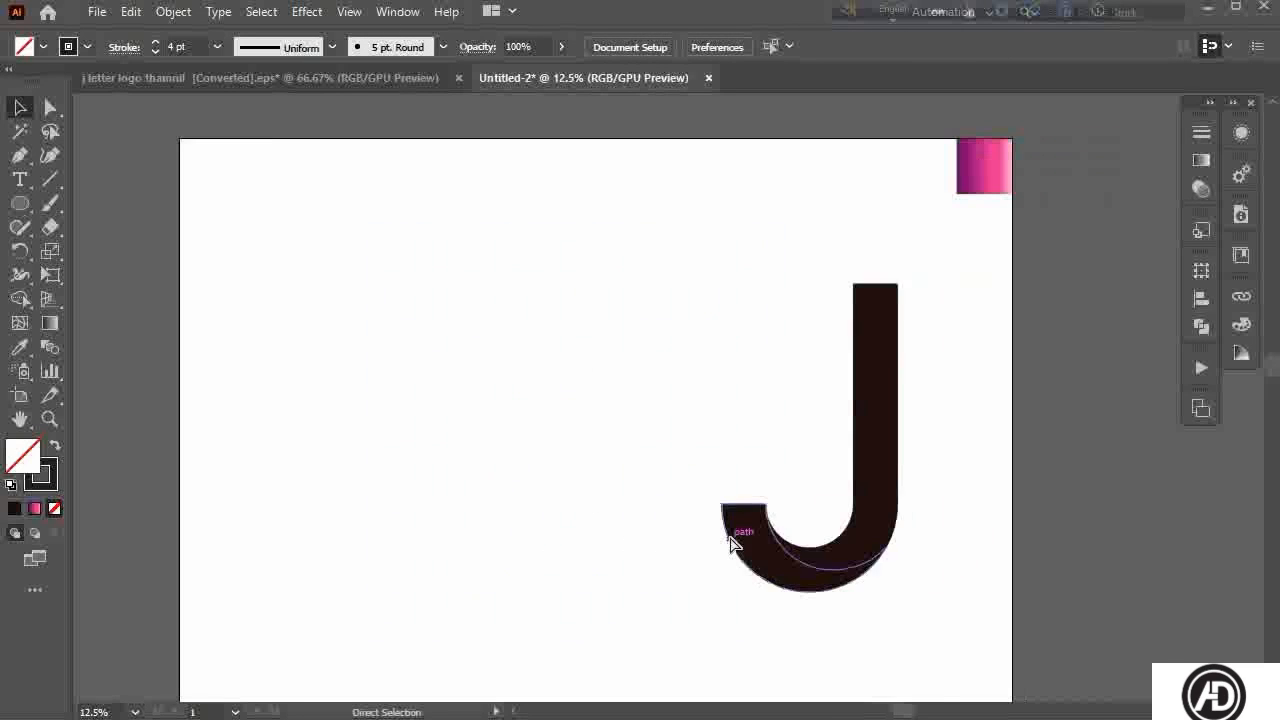
{"action": "scroll", "coordinate": [730, 541], "scroll_direction": "right", "scroll_amount": 2}
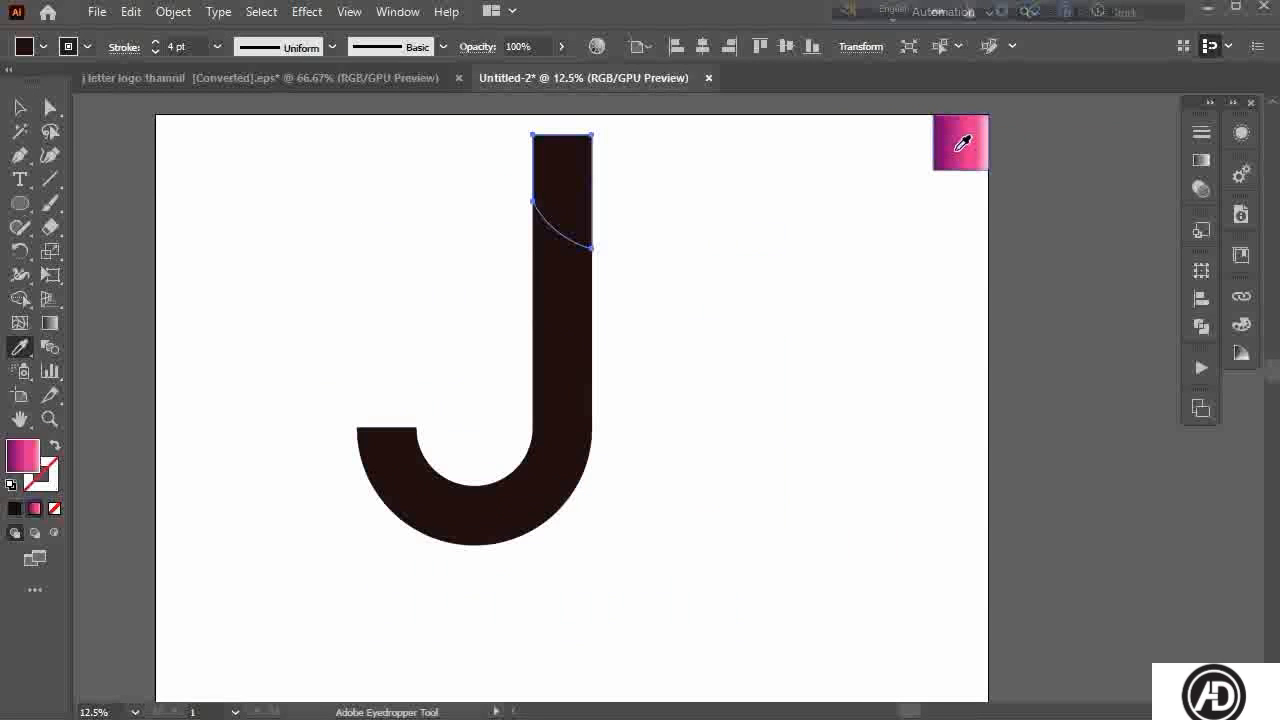
{"action": "left_click", "coordinate": [962, 143]}
{"action": "key", "text": "v"}
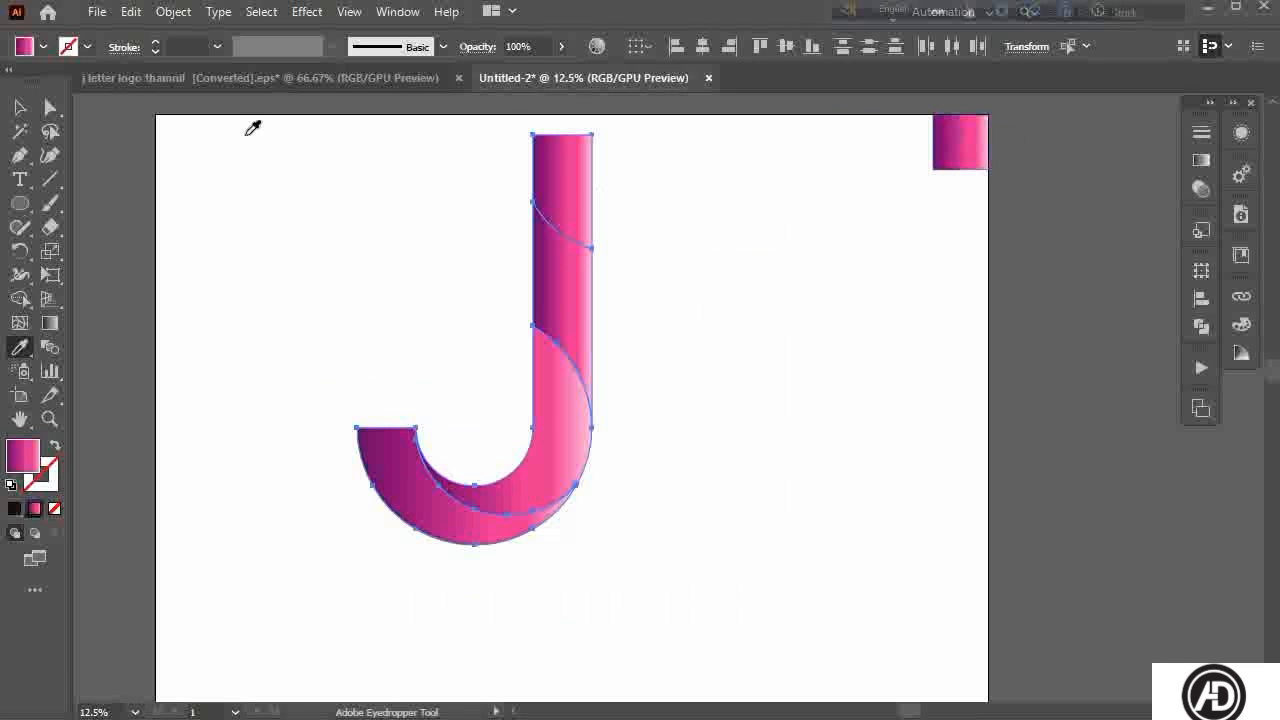
{"action": "key", "text": "v"}
{"action": "left_click", "coordinate": [620, 497]}
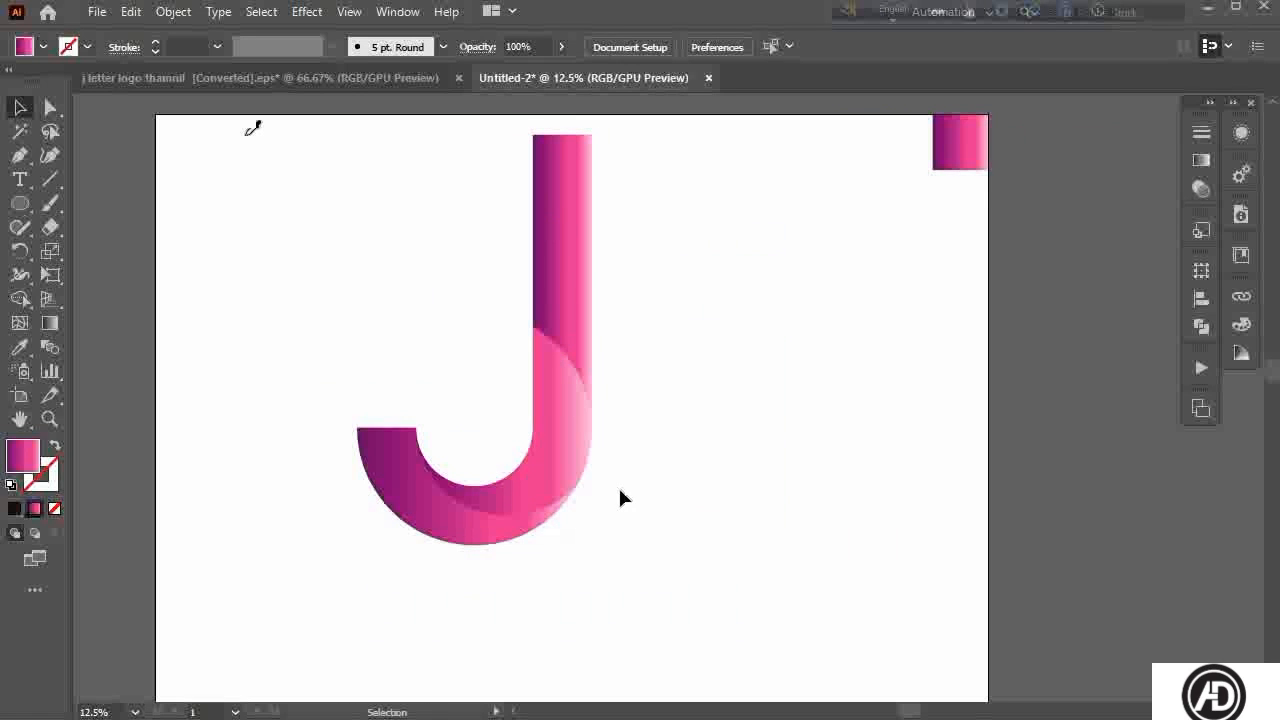
- Reverse the gradient on the top segment of the J's stem so its pink end meets the left edge
{"action": "scroll", "coordinate": [571, 235], "scroll_direction": "up", "scroll_amount": 1}
{"action": "left_click", "coordinate": [571, 235]}
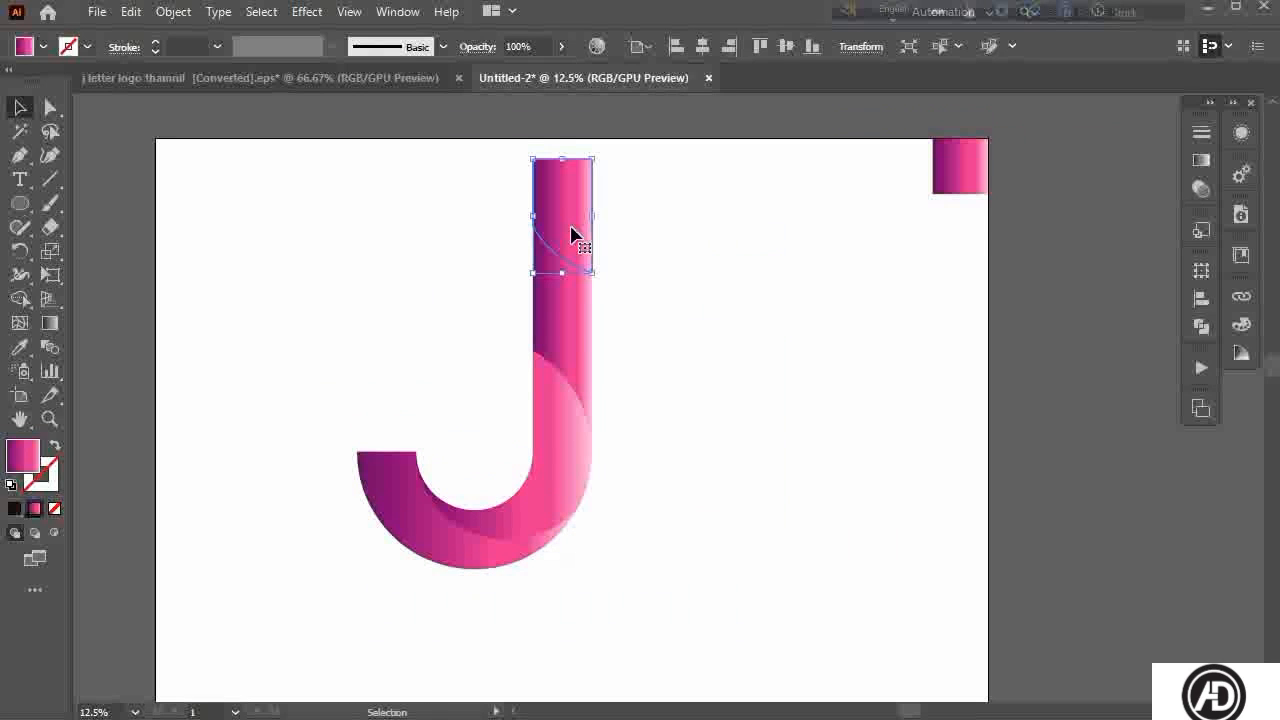
{"action": "key", "text": "ctrl+F9"}
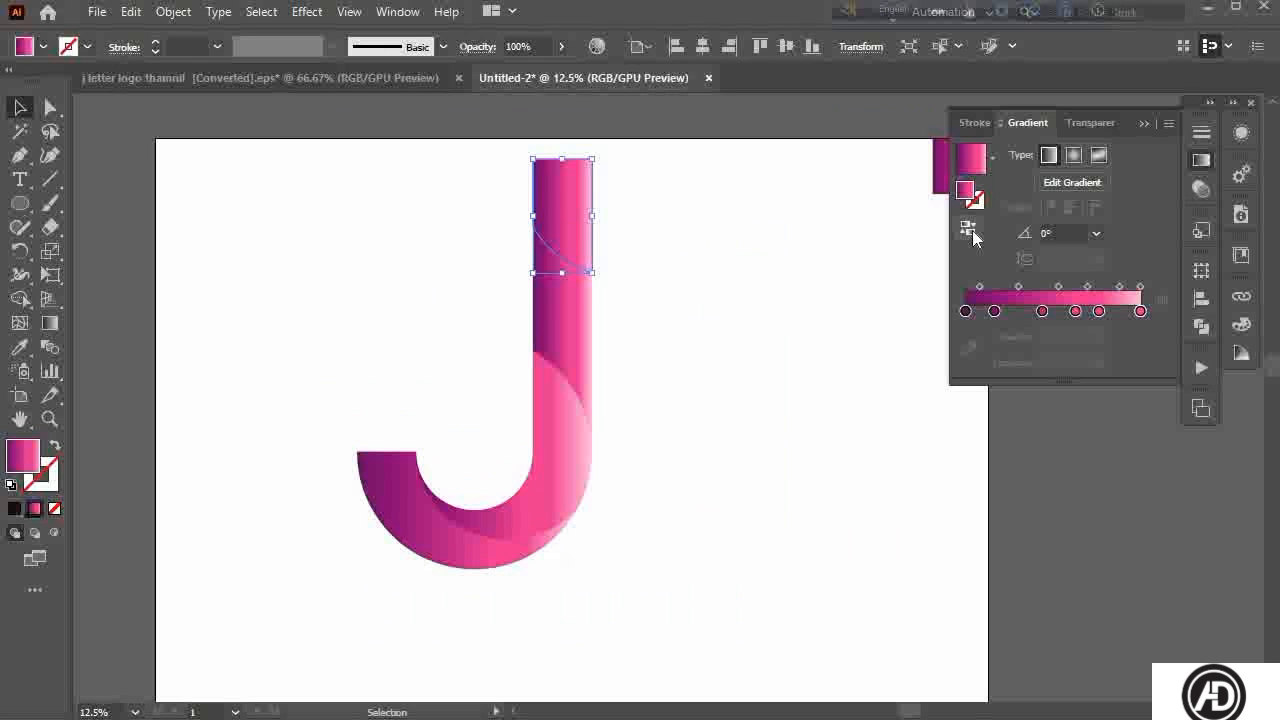
{"action": "left_click", "coordinate": [969, 230]}
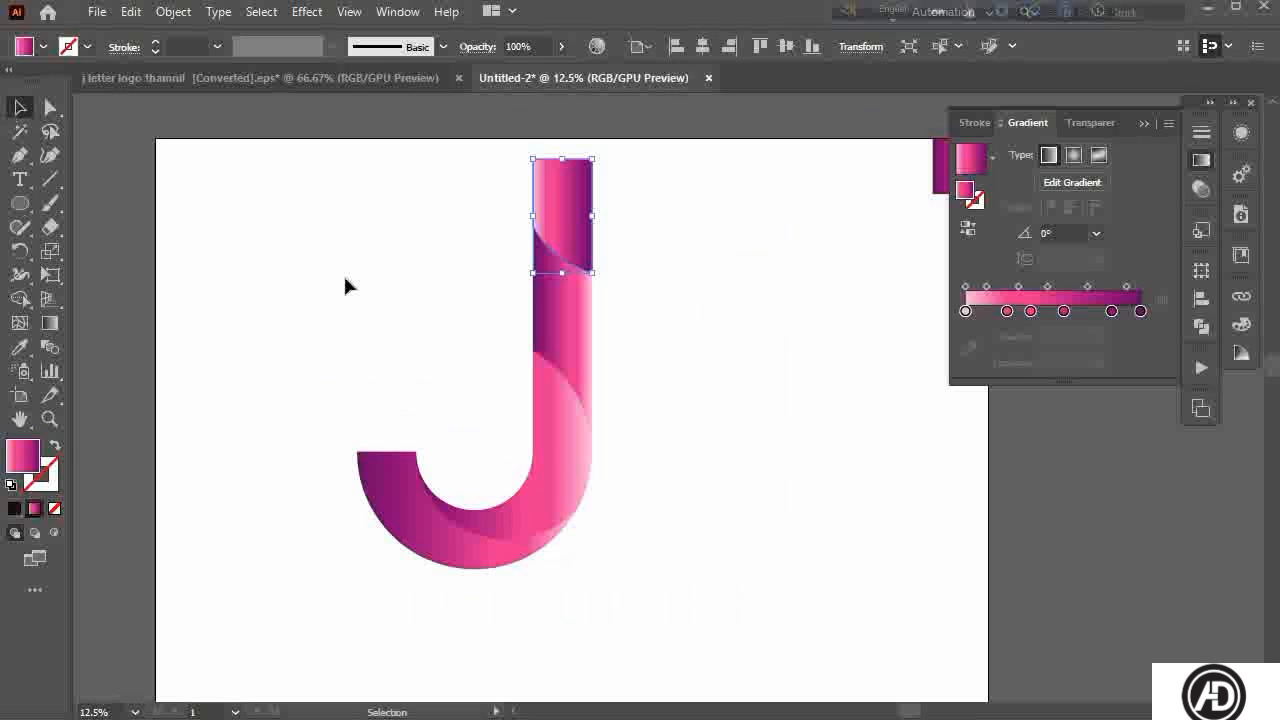
{"action": "left_click", "coordinate": [345, 277]}
{"action": "scroll", "coordinate": [555, 517], "scroll_direction": "down", "scroll_amount": 2}
{"action": "scroll", "coordinate": [555, 517], "scroll_direction": "left", "scroll_amount": 1}
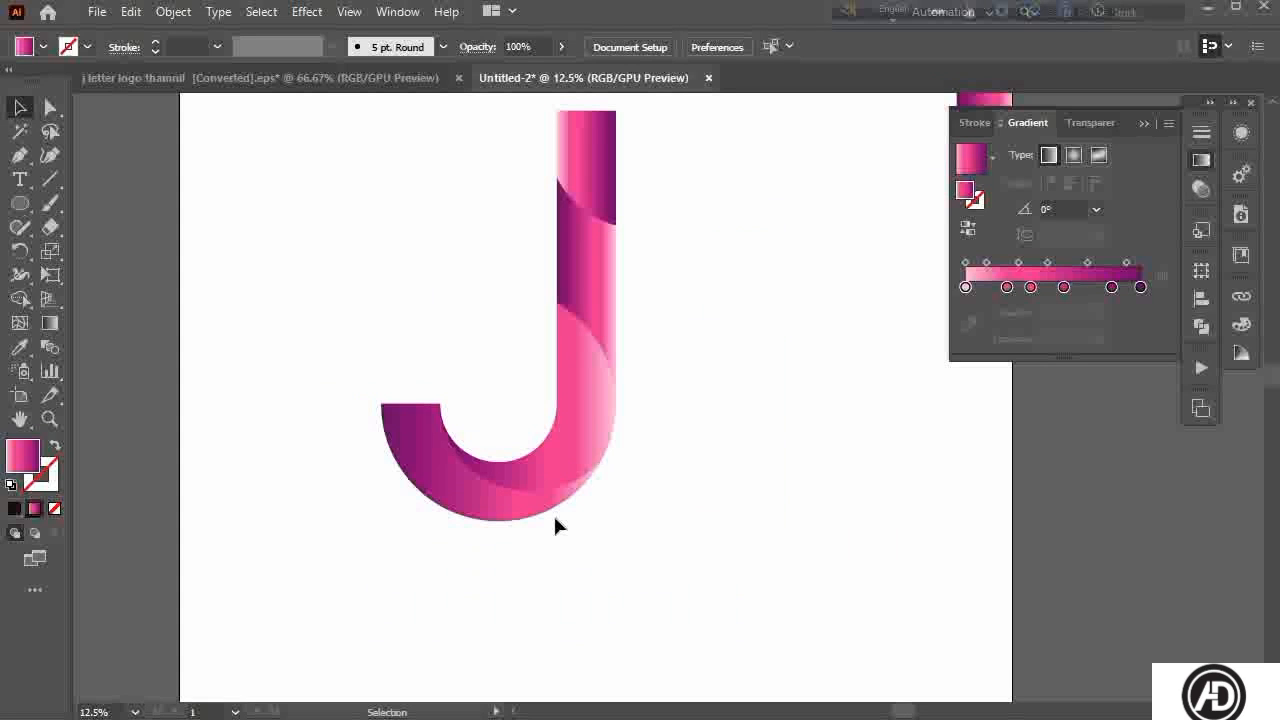
{"action": "scroll", "coordinate": [556, 525], "scroll_direction": "right", "scroll_amount": 1}
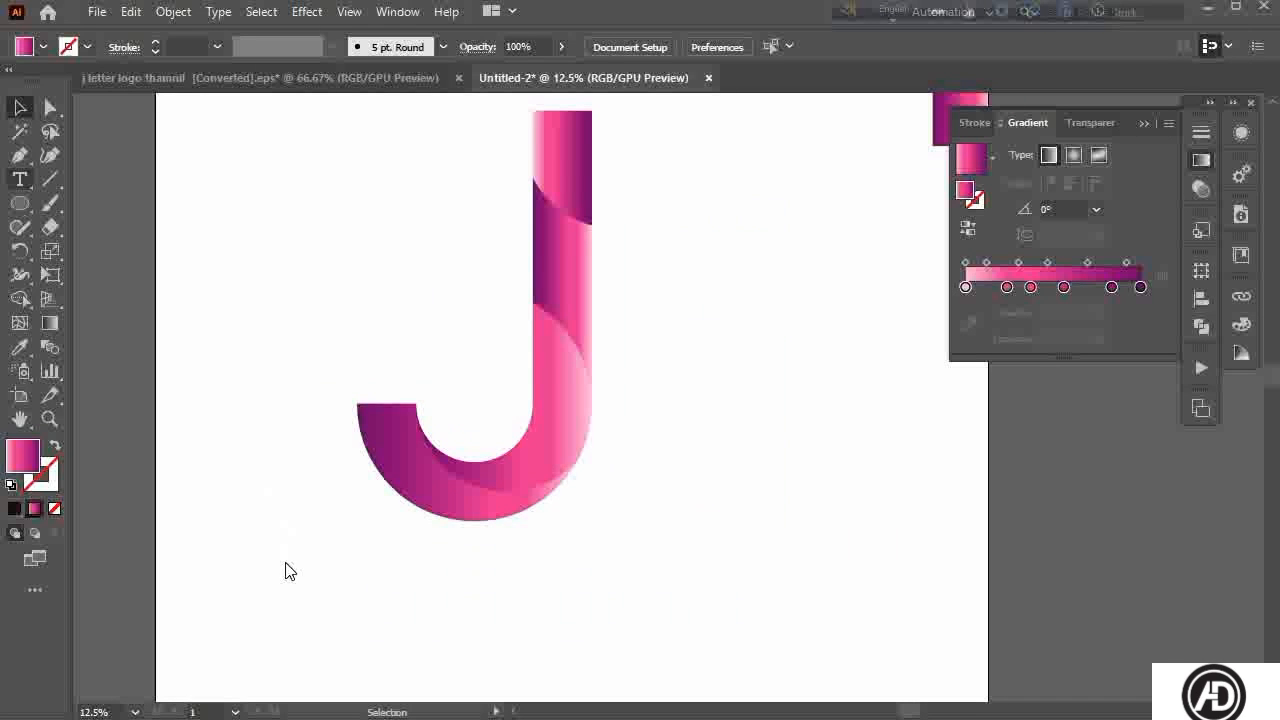
- Add the text "Company logo" below the J, set it in Roboto Medium and enlarge it to about 662 pt
{"action": "key", "text": "t"}
{"action": "left_click", "coordinate": [209, 532]}
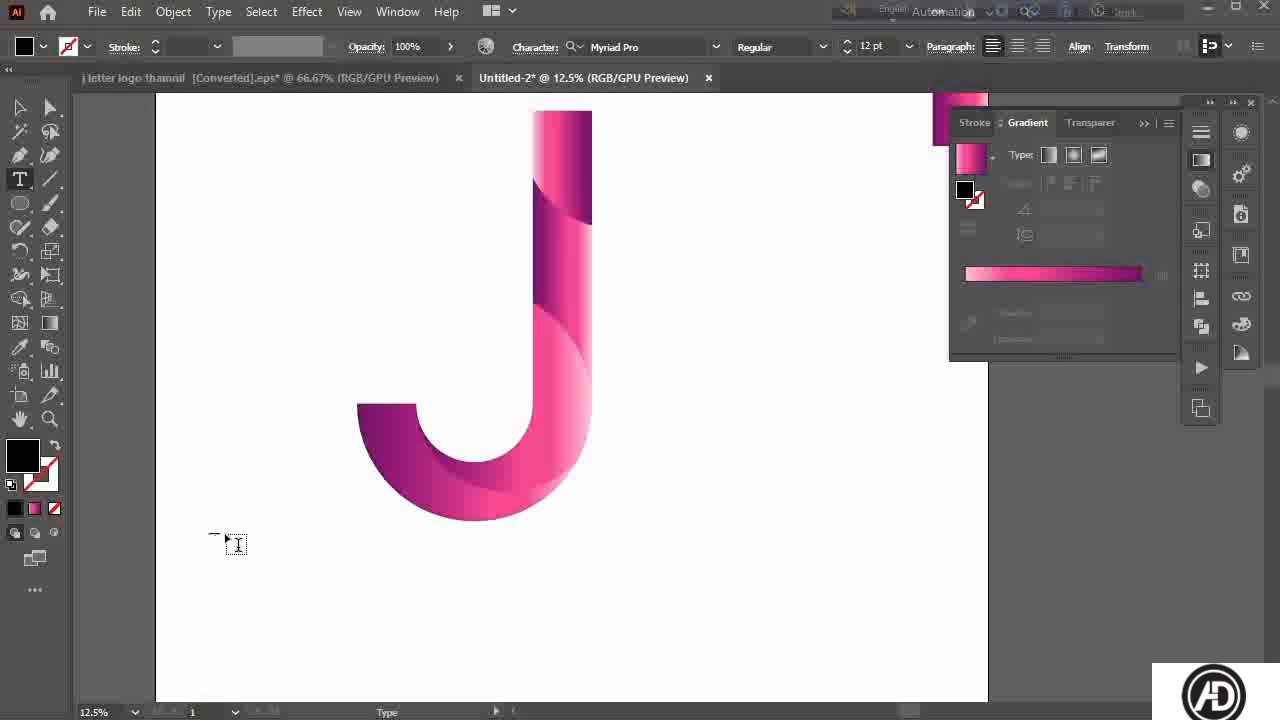
{"action": "type", "text": "J"}
{"action": "key", "text": "Escape"}
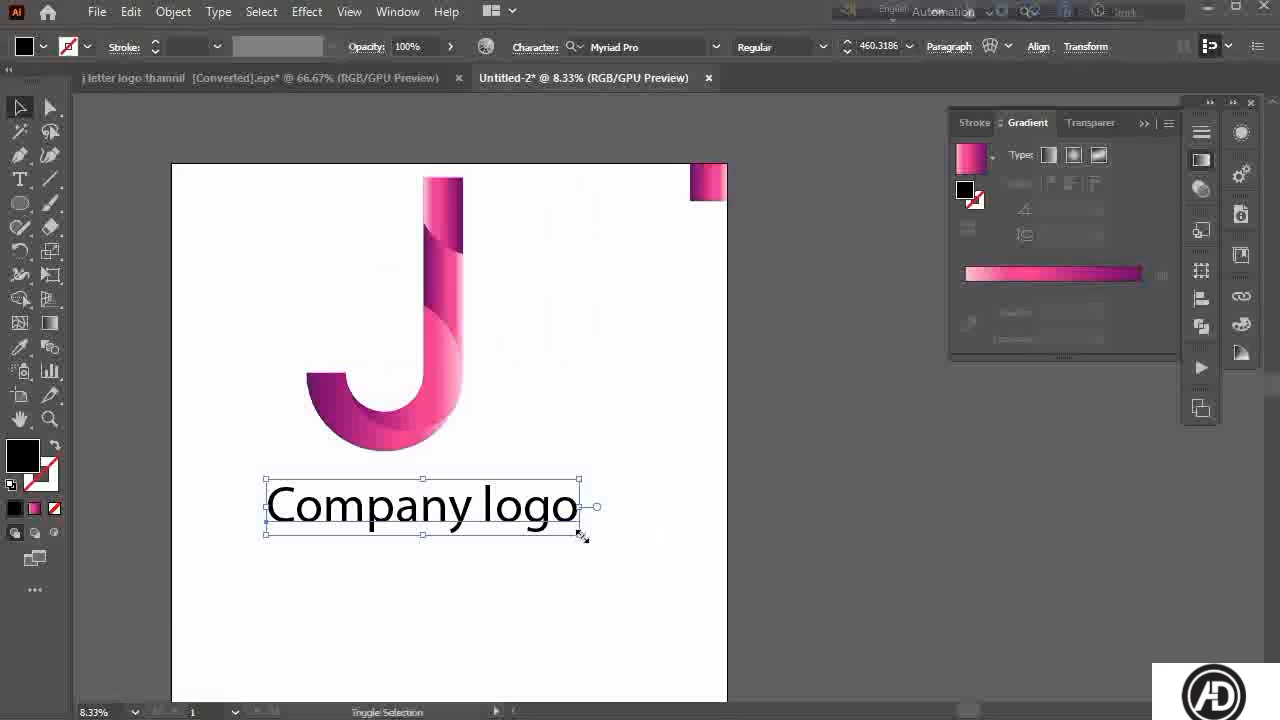
{"action": "left_click", "coordinate": [716, 47]}
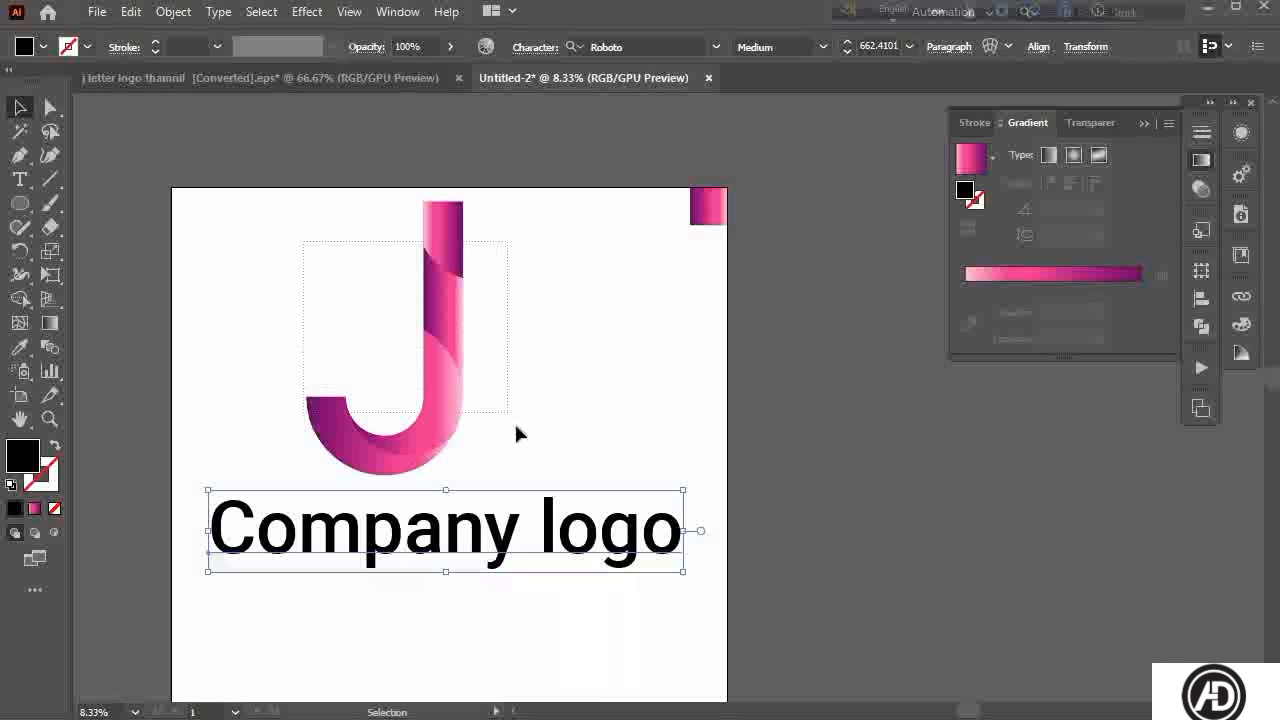
- Centre the J and the "Company logo" text horizontally on the artboard, and convert the text to outlines
{"action": "left_click_drag", "start_coordinate": [516, 426], "coordinate": [507, 497]}
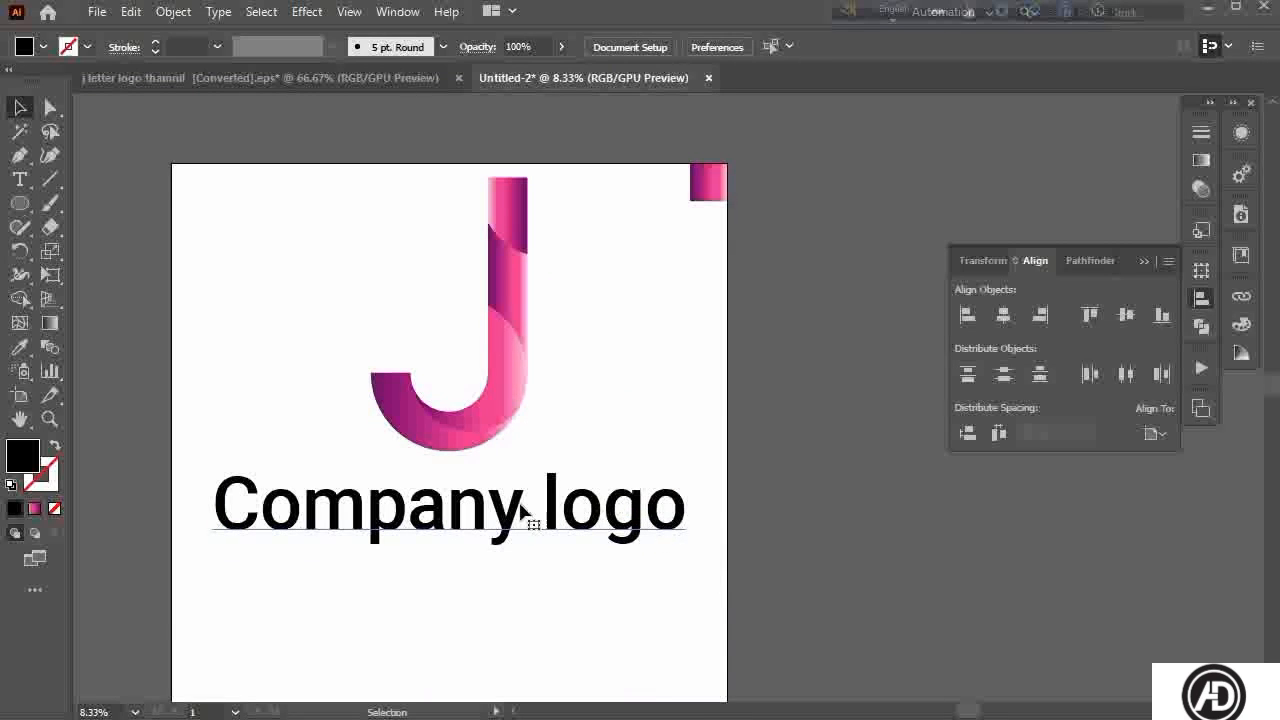
{"action": "left_click", "coordinate": [518, 514]}
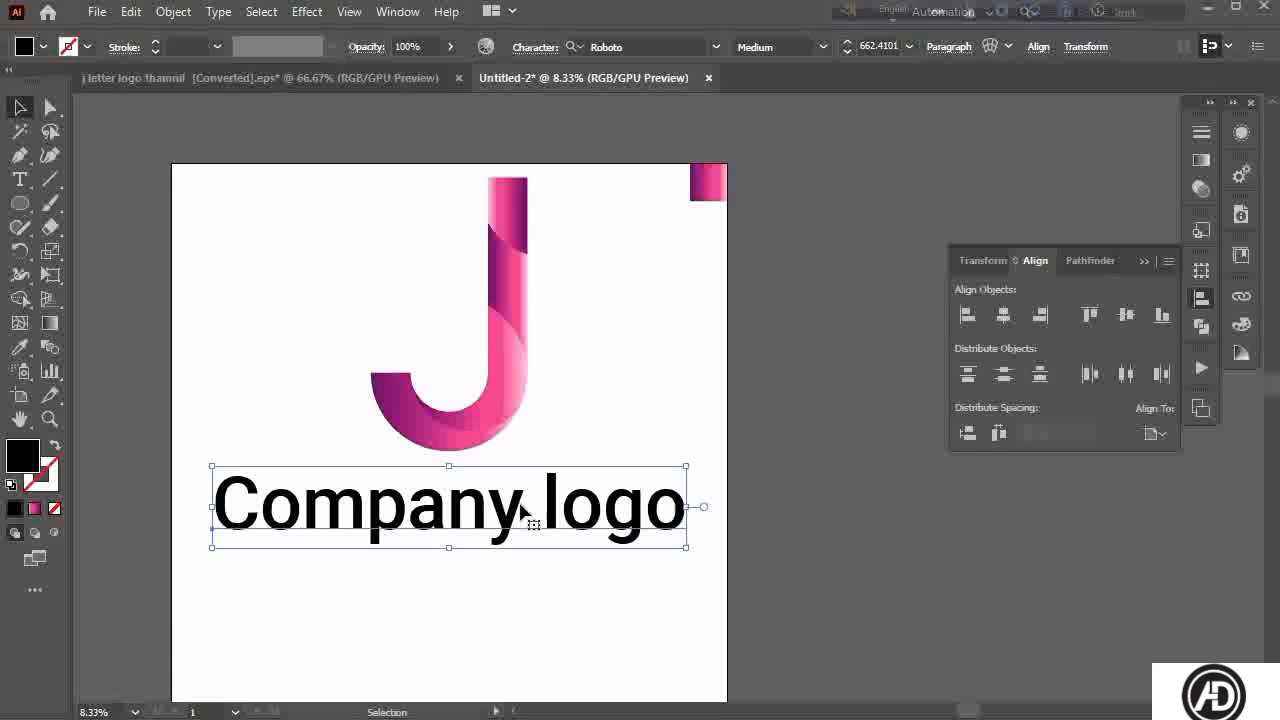
{"action": "scroll", "coordinate": [503, 512], "scroll_direction": "down", "scroll_amount": 1}
{"action": "scroll", "coordinate": [502, 512], "scroll_direction": "down", "scroll_amount": 1}
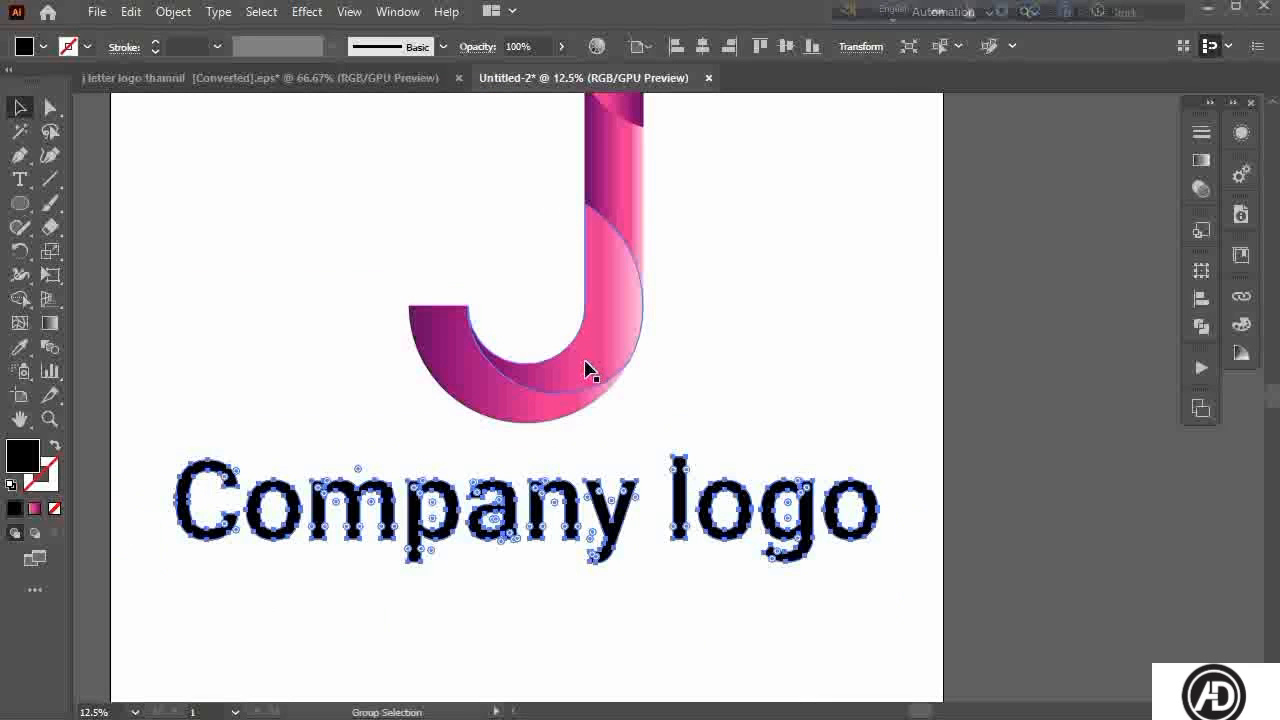
{"action": "scroll", "coordinate": [585, 361], "scroll_direction": "up", "scroll_amount": 2}
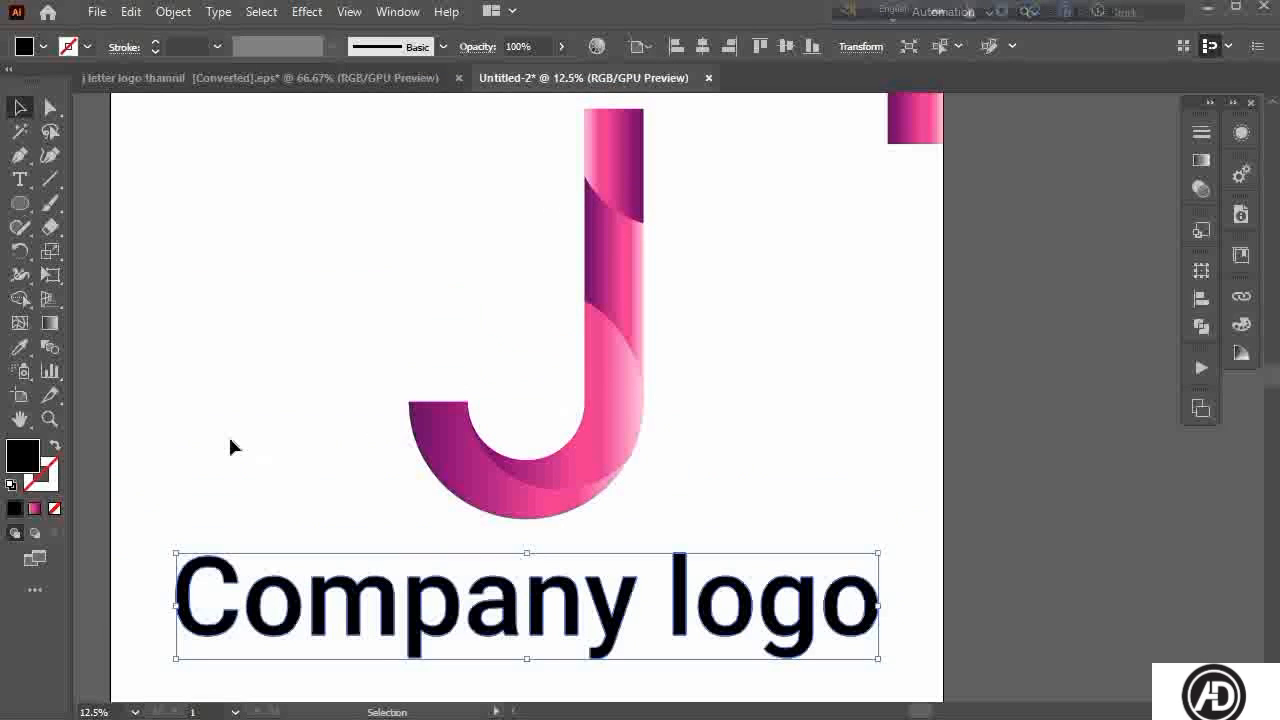